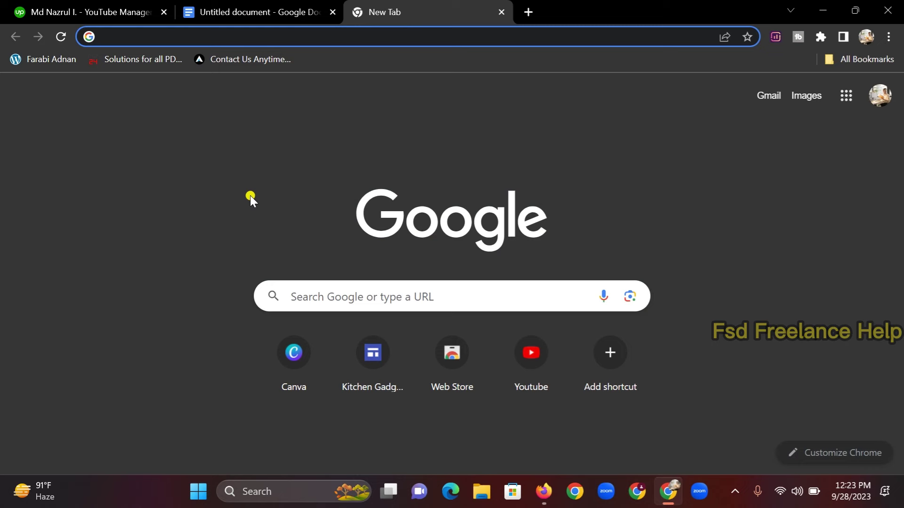
- Open the Google Ads website at ads.google.com
type("ads")
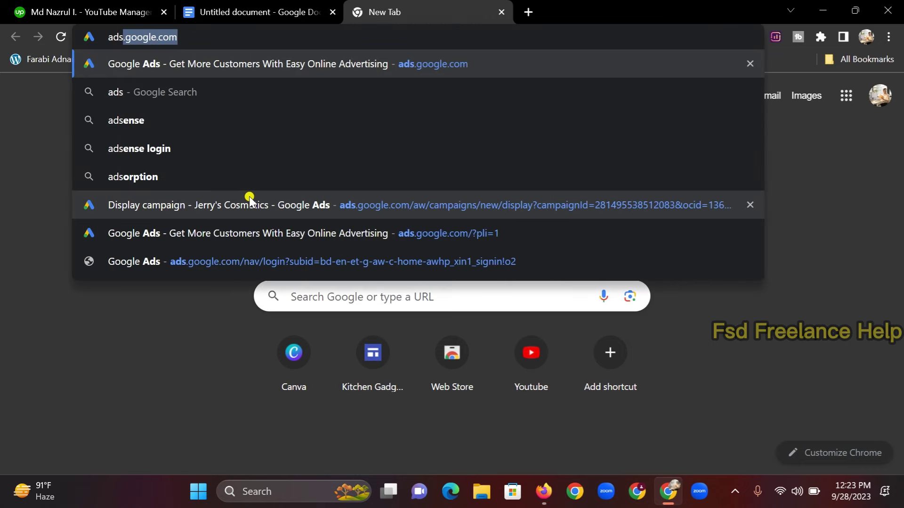
key("Return")
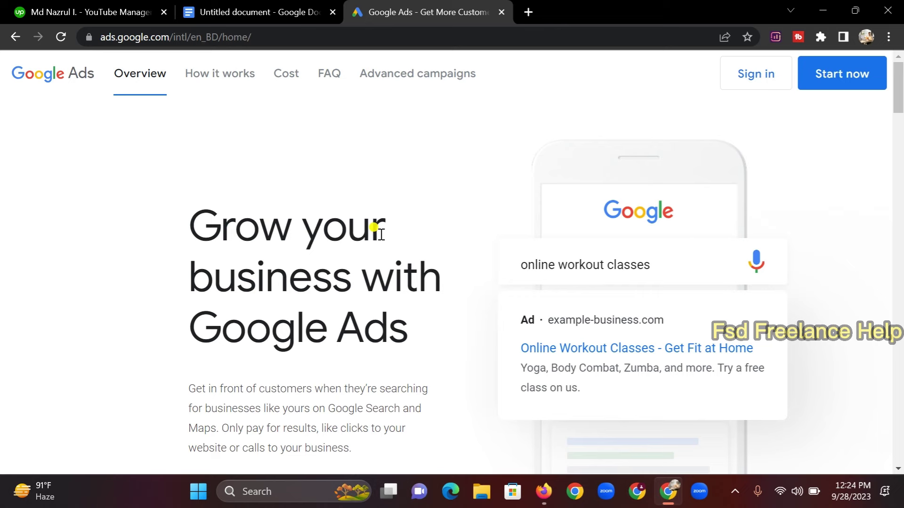
- Browse the playlists of the FSD Freelance Help YouTube channel and return to the Google Ads page
left_click(557, 14)
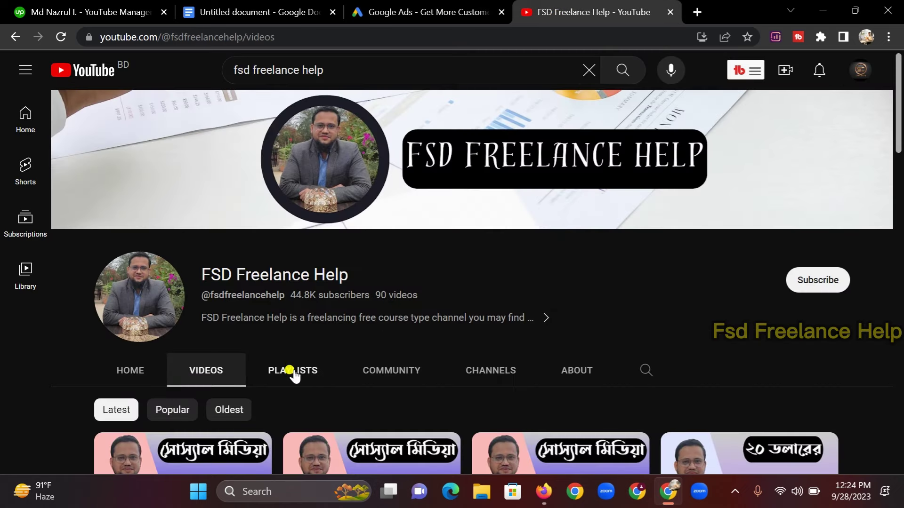
left_click(294, 375)
scroll(390, 358, "down", 3)
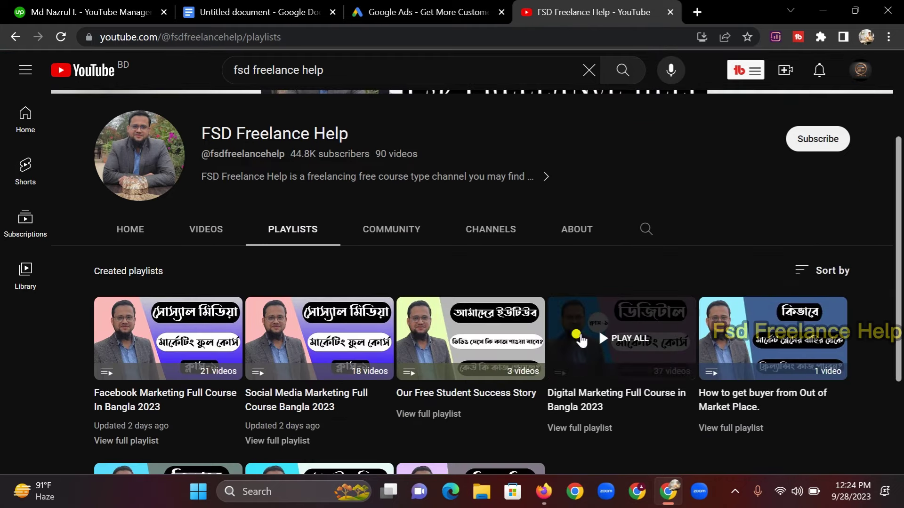
scroll(581, 338, "down", 2)
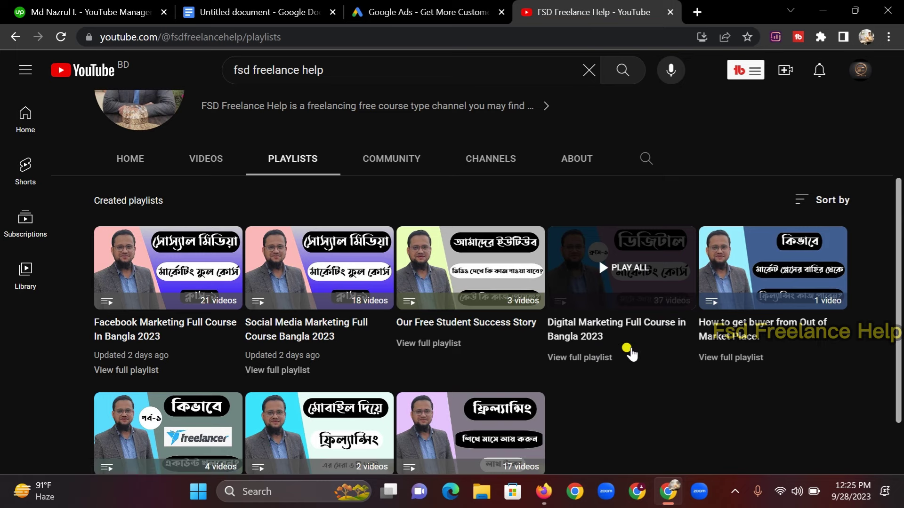
left_click(444, 7)
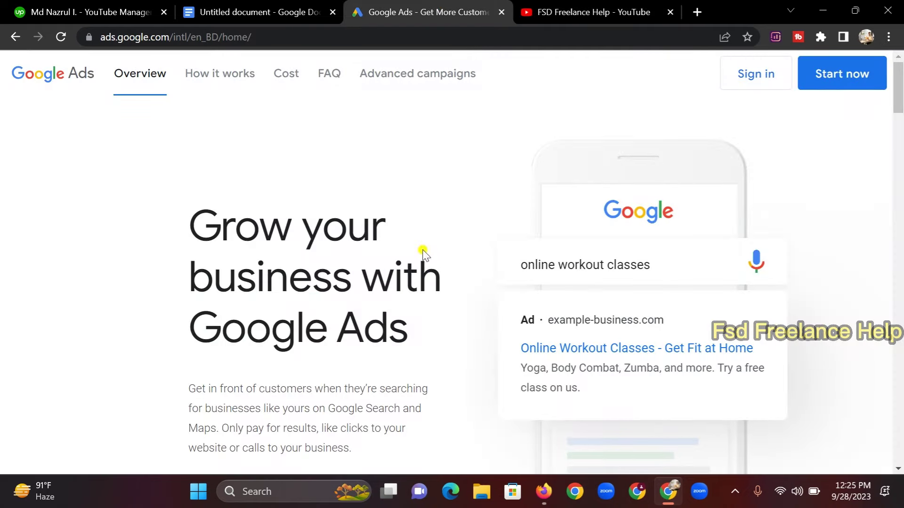
- Sign in to Google Ads with the manager account and switch to the Jhon's Furniture account
left_click(752, 76)
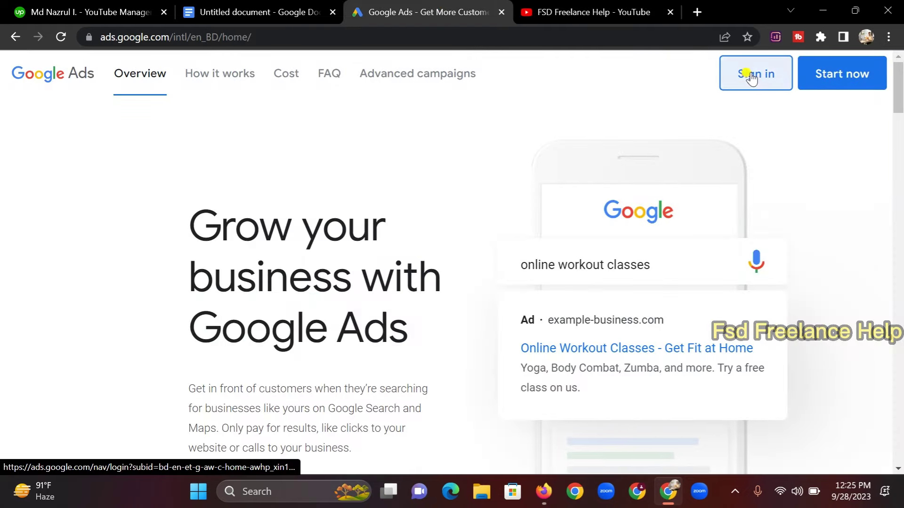
left_click(670, 12)
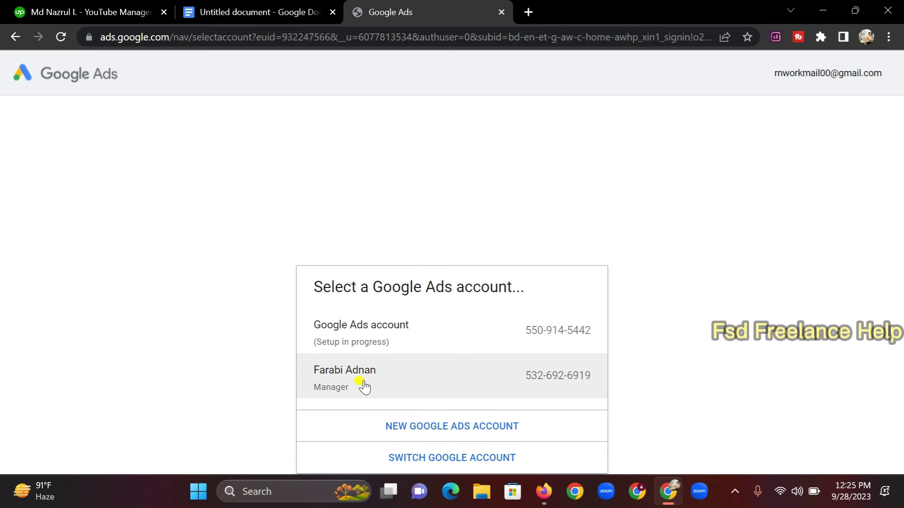
left_click(364, 386)
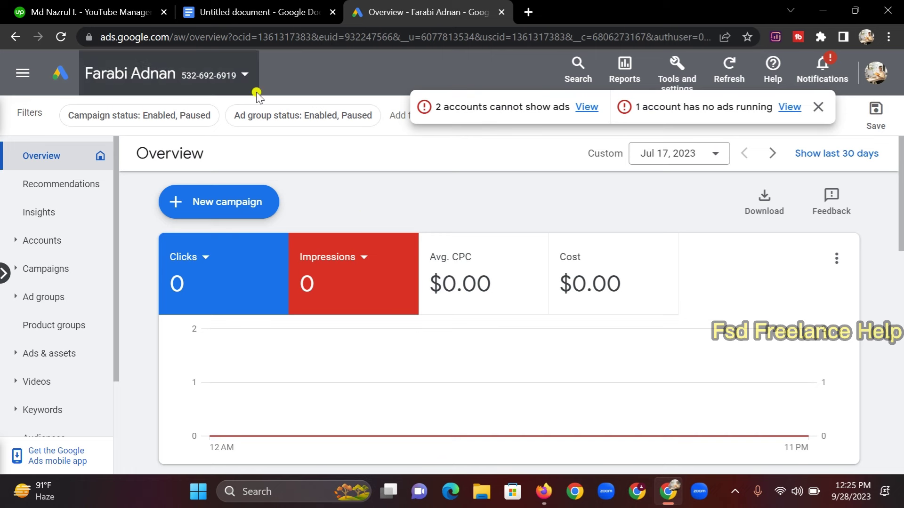
left_click(246, 77)
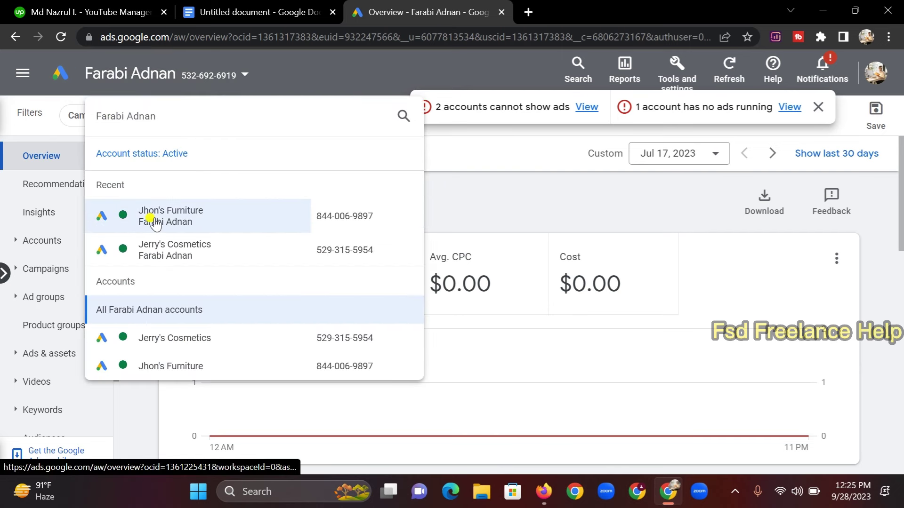
left_click(173, 221)
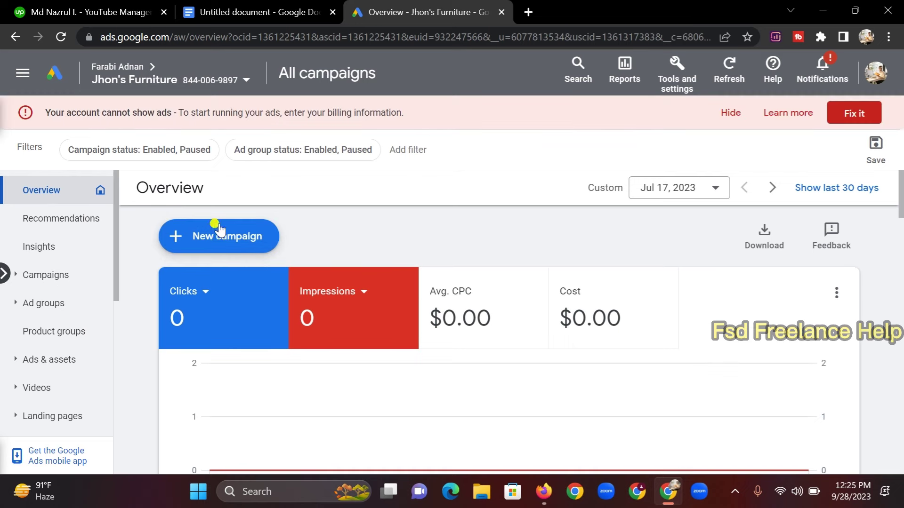
- Start a new campaign without a goal's guidance and choose Video as the campaign type
left_click(182, 239)
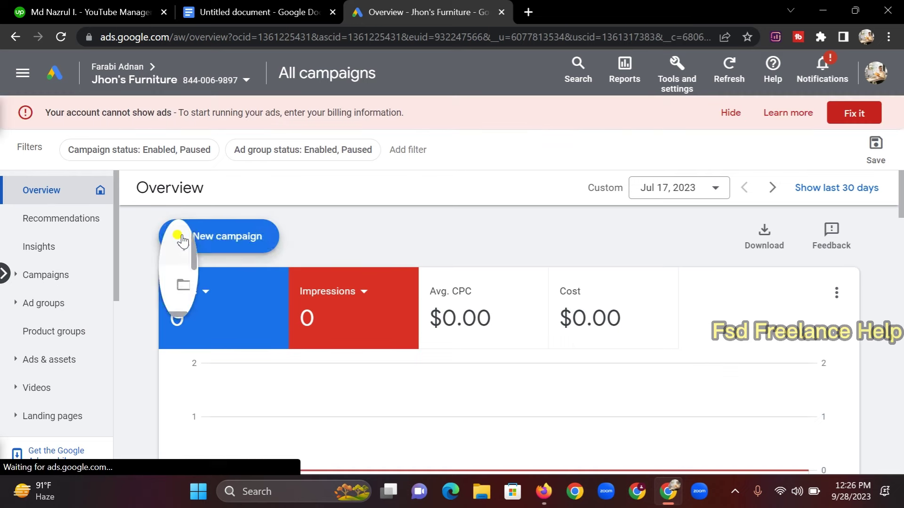
left_click(221, 246)
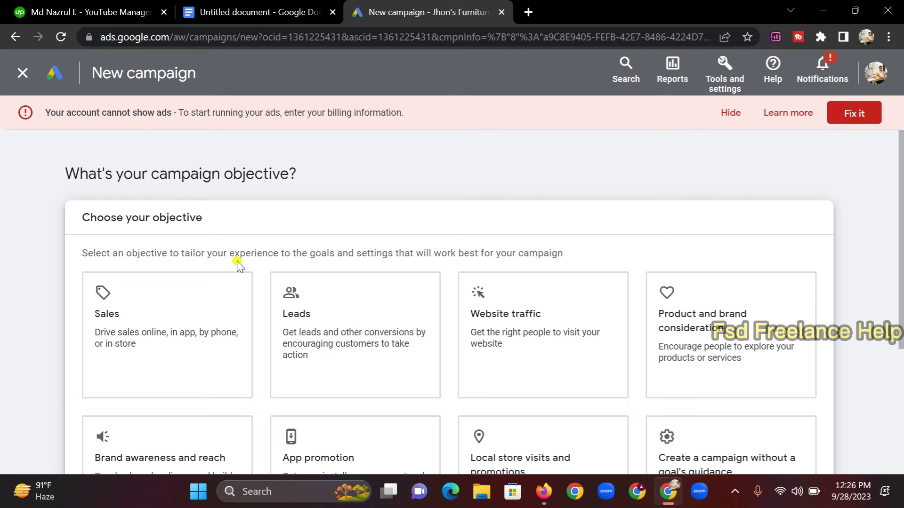
scroll(616, 214, "down", 3)
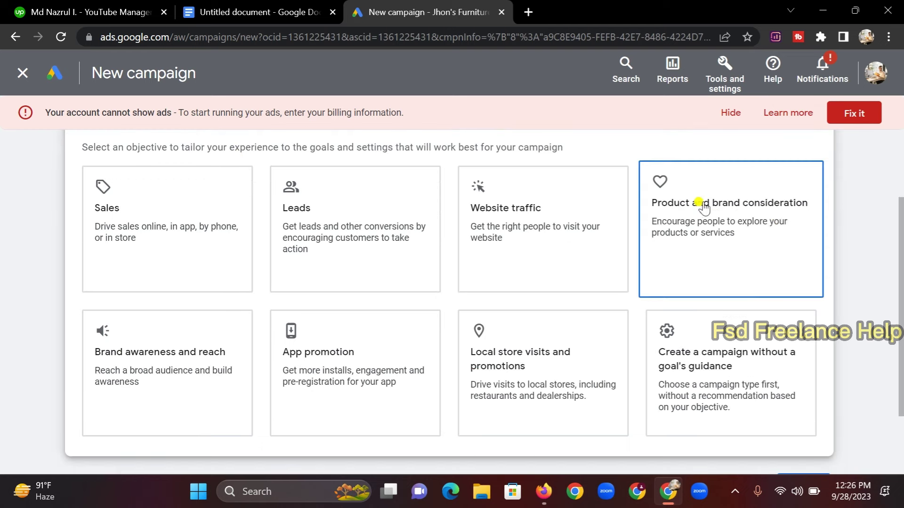
left_click(712, 366)
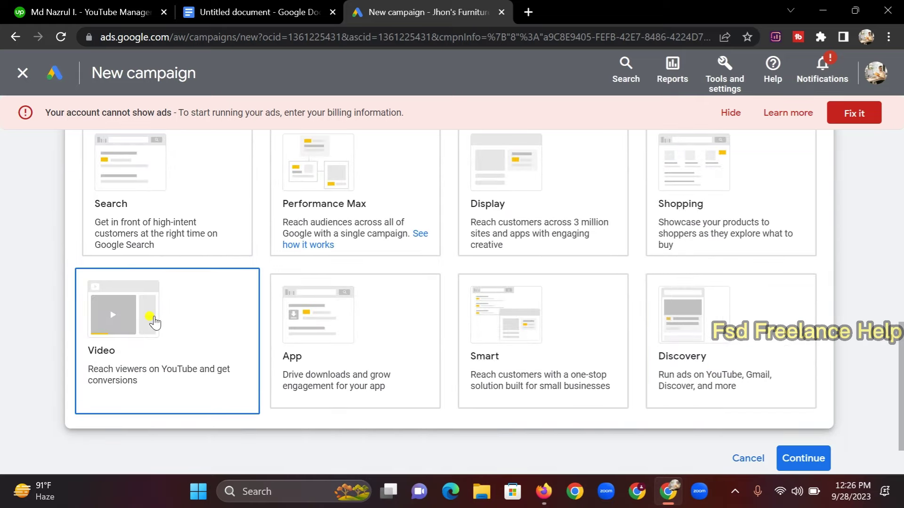
left_click(155, 323)
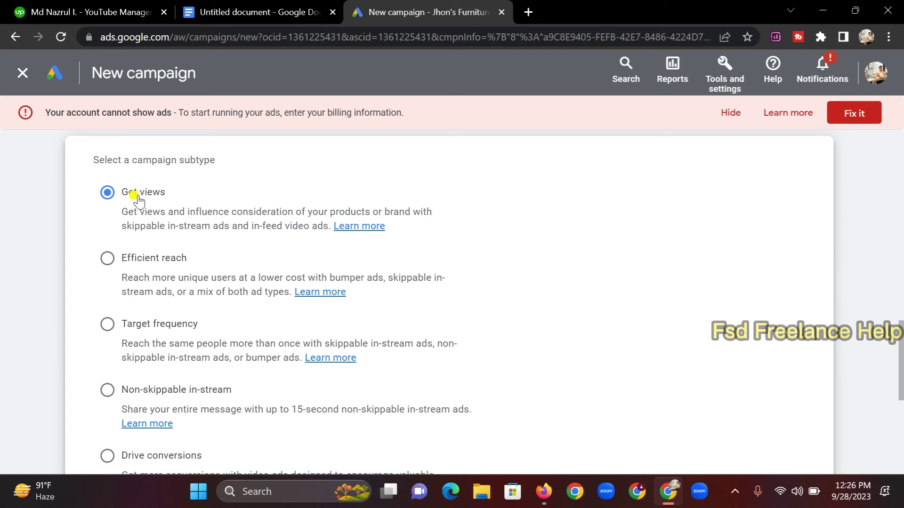
- Continue to the campaign settings with the Get views subtype and keep the default campaign name
scroll(299, 256, "down", 6)
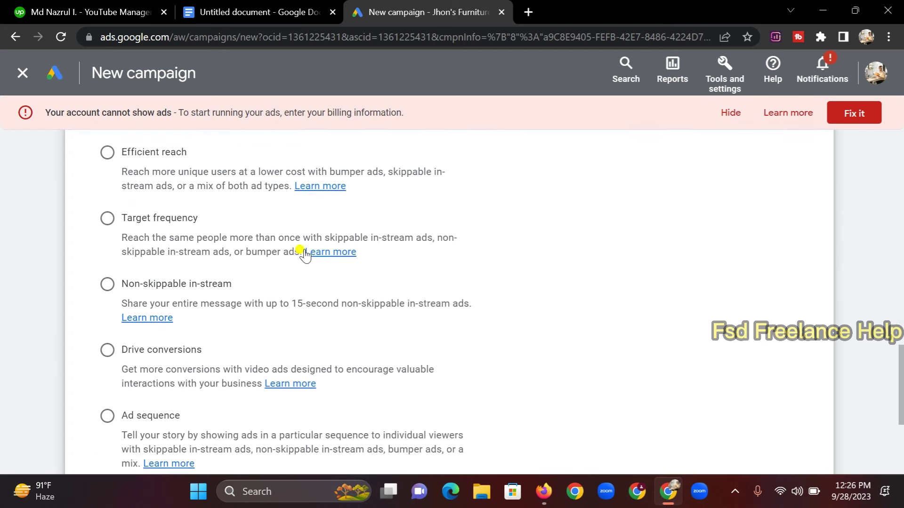
left_click(803, 394)
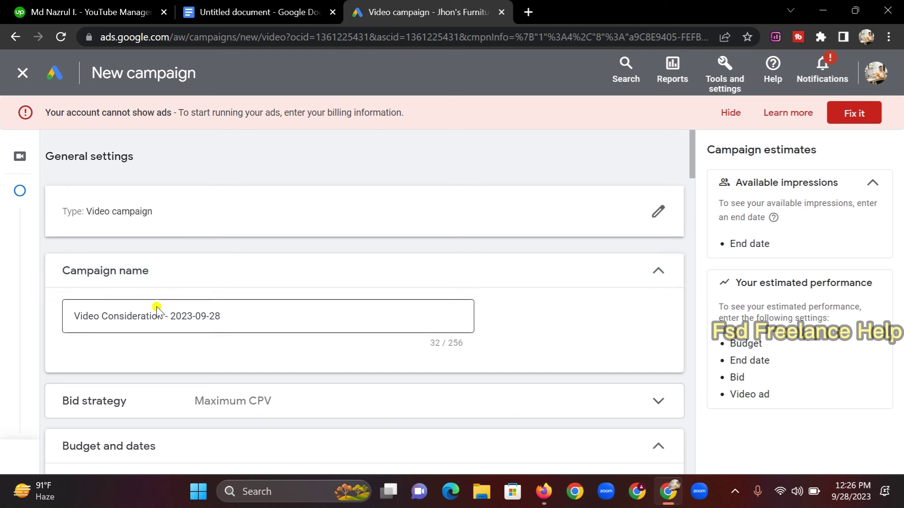
left_click(167, 317)
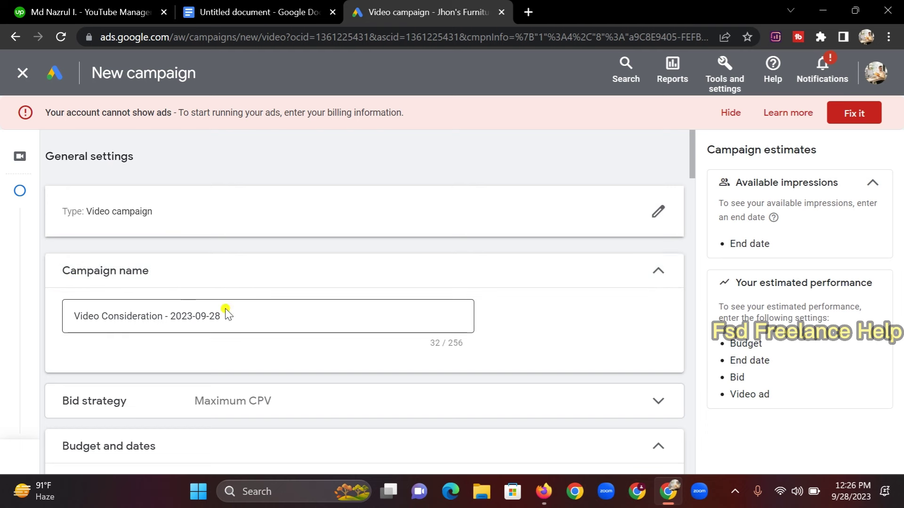
- Look up the daily budget in the client's Google Docs brief and return to the campaign setup
scroll(253, 311, "down", 5)
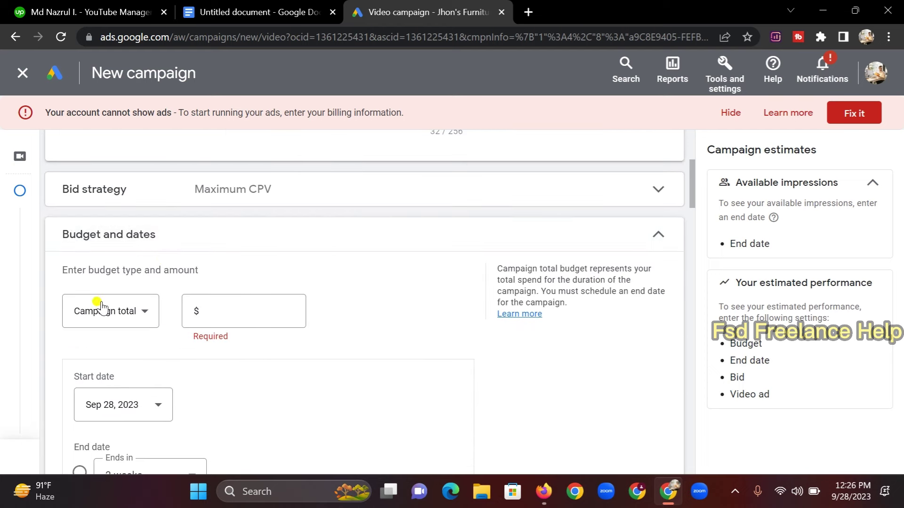
left_click(259, 10)
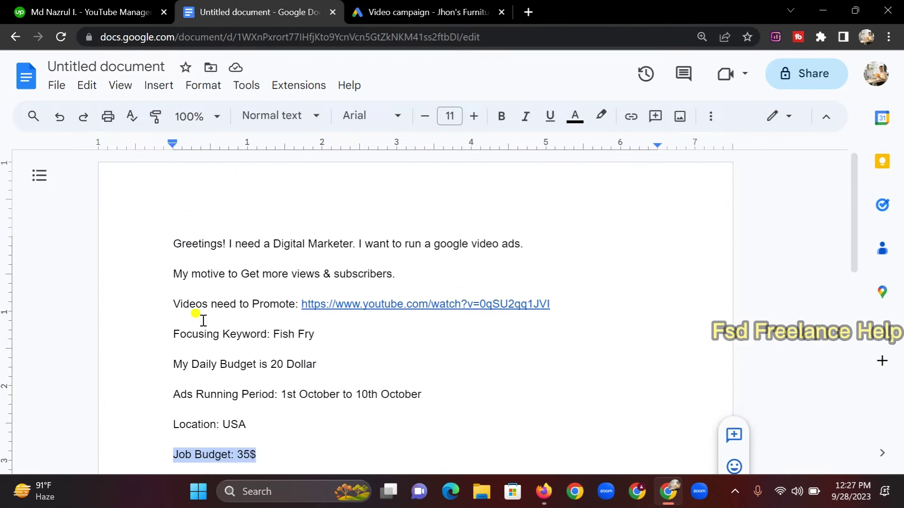
scroll(203, 320, "down", 2)
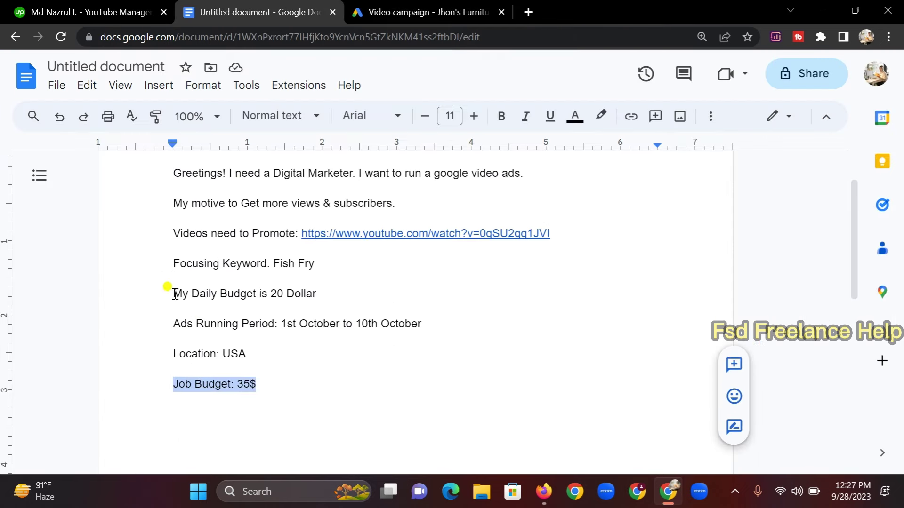
left_click_drag(174, 294, 338, 291)
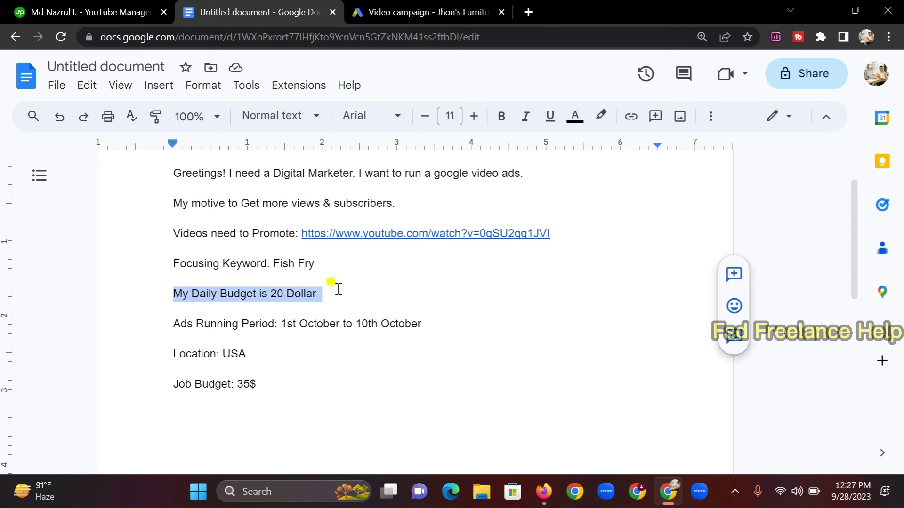
left_click(413, 14)
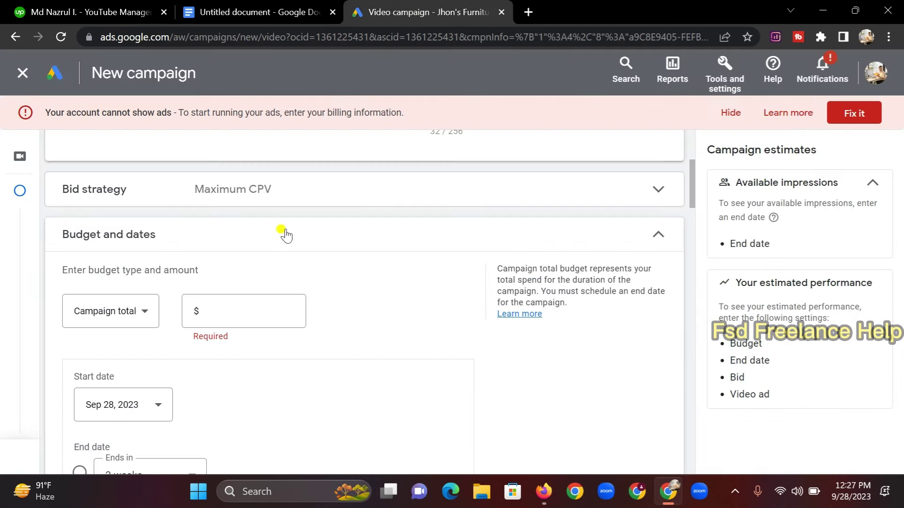
- Set the campaign's budget type to Daily with an amount of $20
left_click(139, 313)
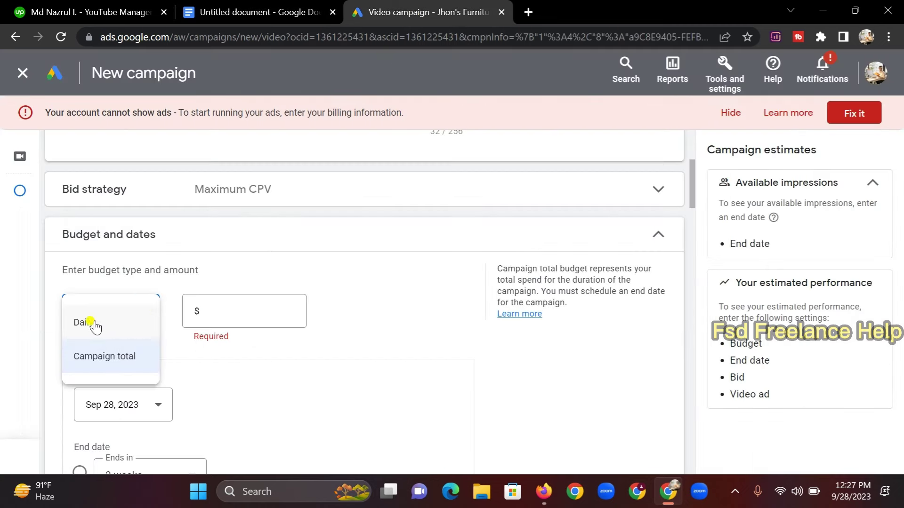
left_click(93, 325)
left_click(178, 307)
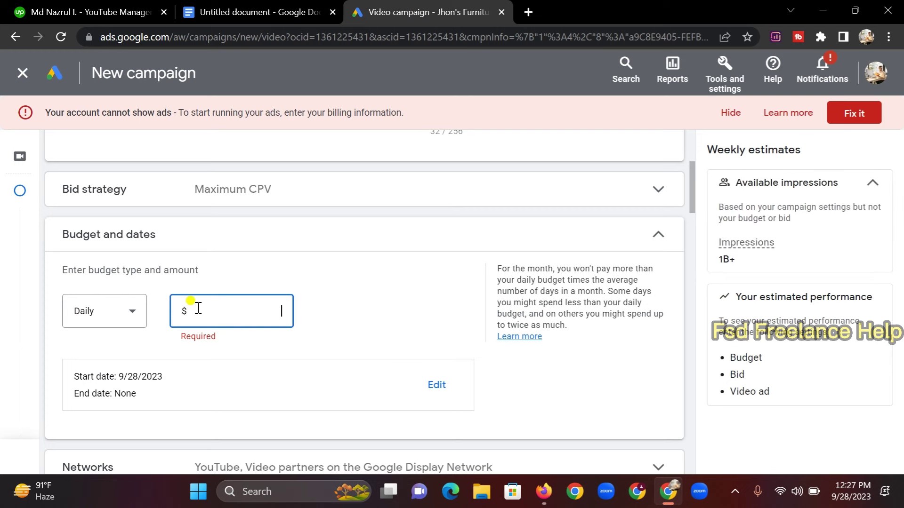
type("20")
left_click(330, 334)
- Open the campaign's start and end dates for editing and check the ads running period in the Google Docs brief
scroll(333, 331, "down", 5)
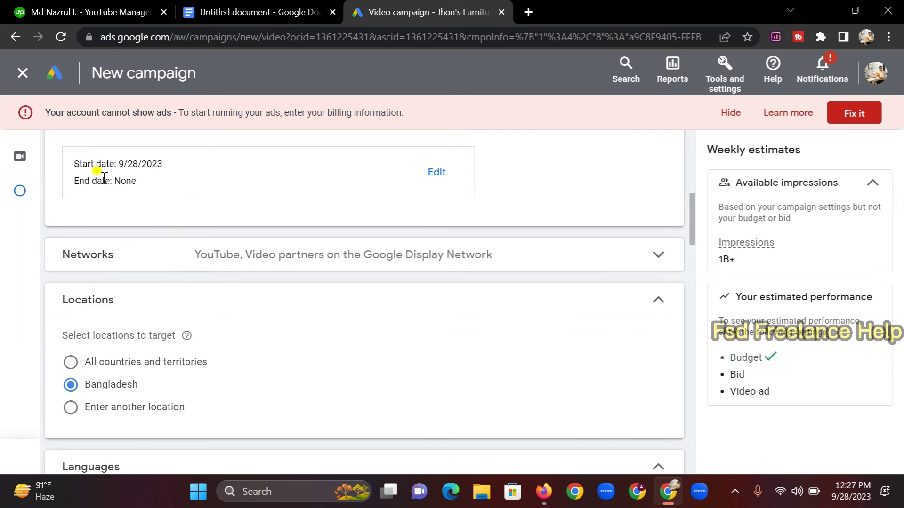
scroll(130, 213, "up", 2)
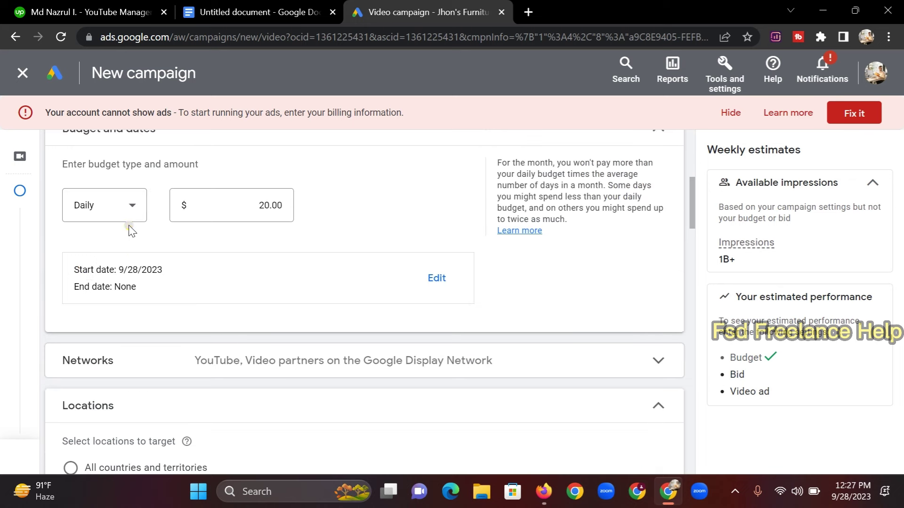
scroll(125, 257, "up", 2)
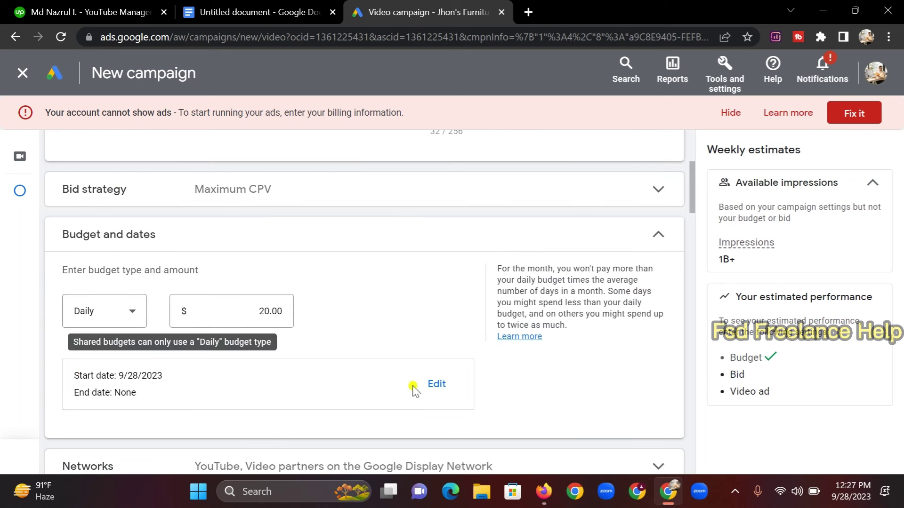
left_click(438, 385)
scroll(194, 376, "down", 2)
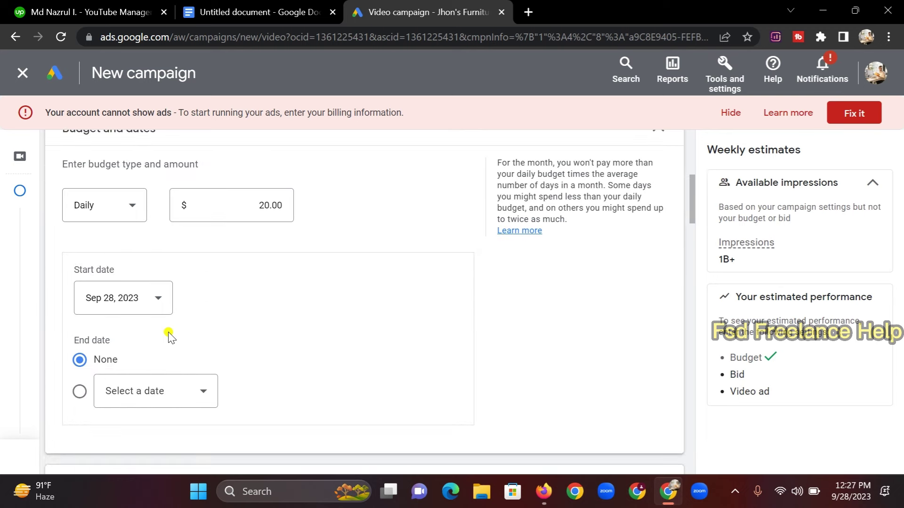
left_click(277, 14)
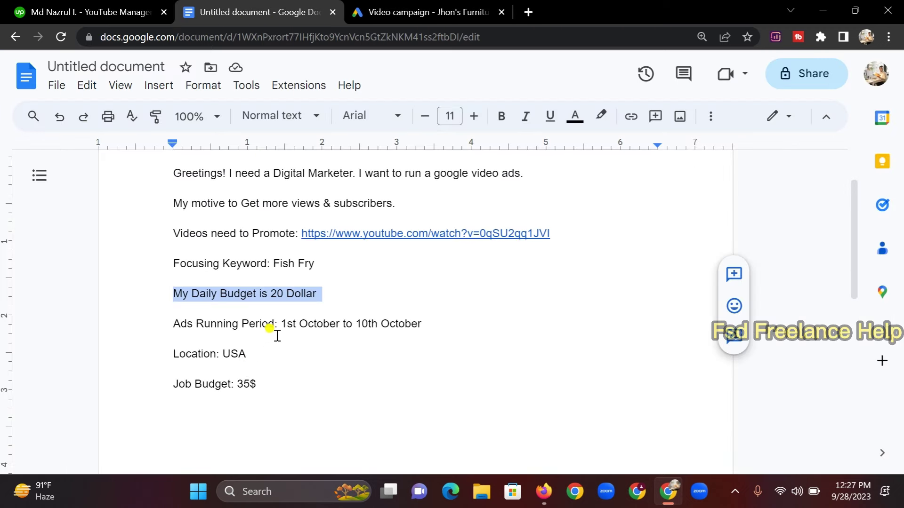
left_click_drag(281, 325, 430, 323)
left_click(429, 12)
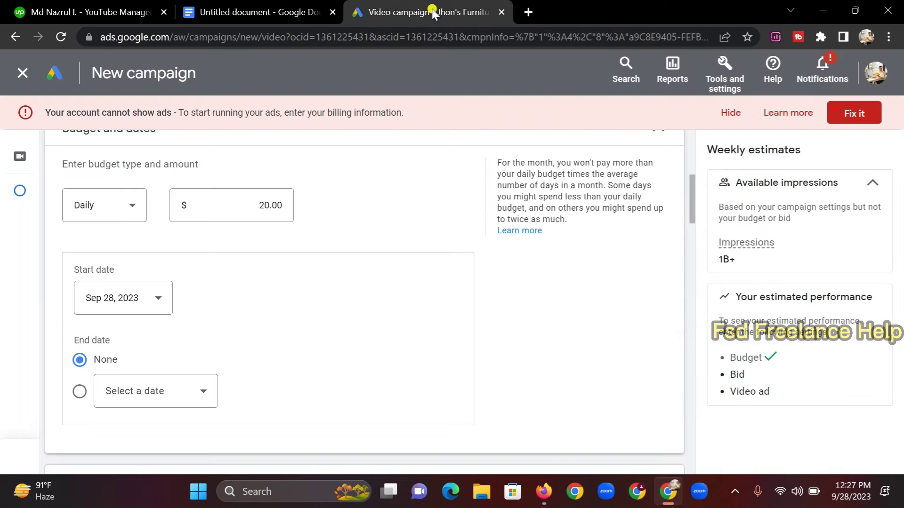
- Set the campaign's start date to Oct 1, 2023 and its end date to Nov 10, 2023
left_click(158, 297)
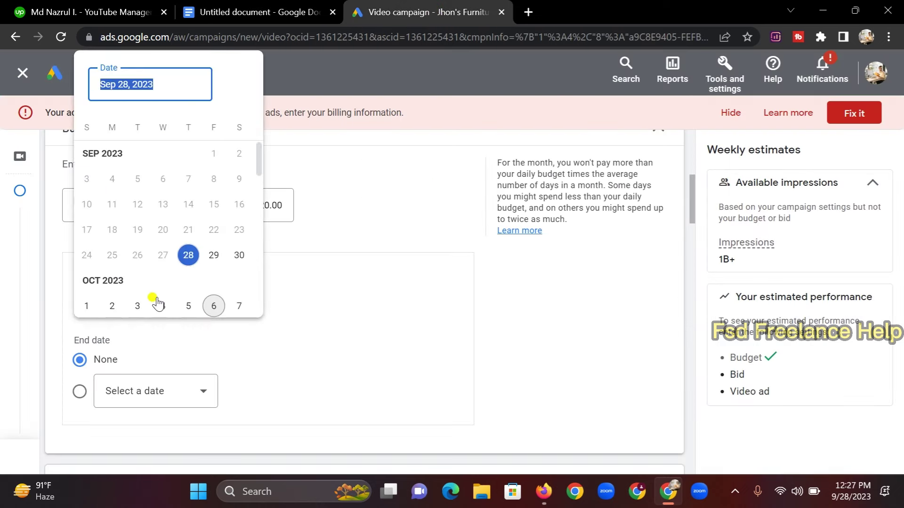
scroll(151, 266, "down", 2)
left_click(86, 235)
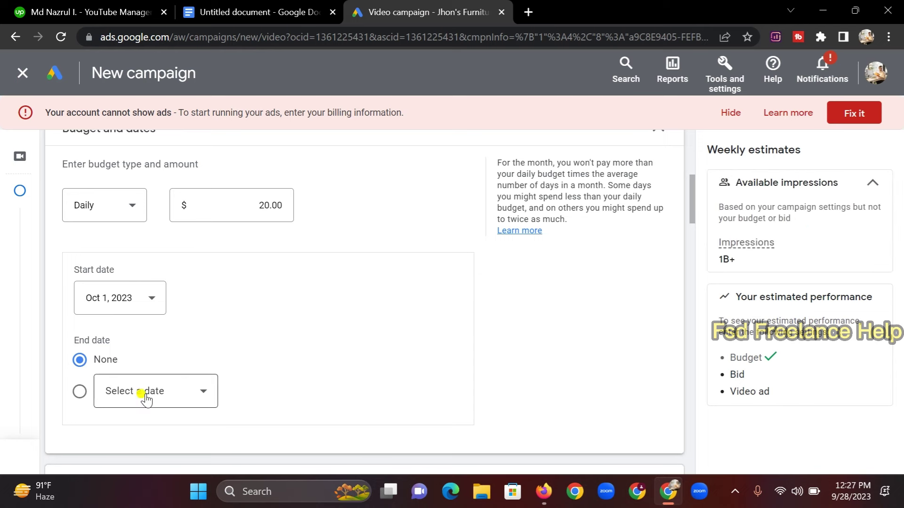
left_click(168, 394)
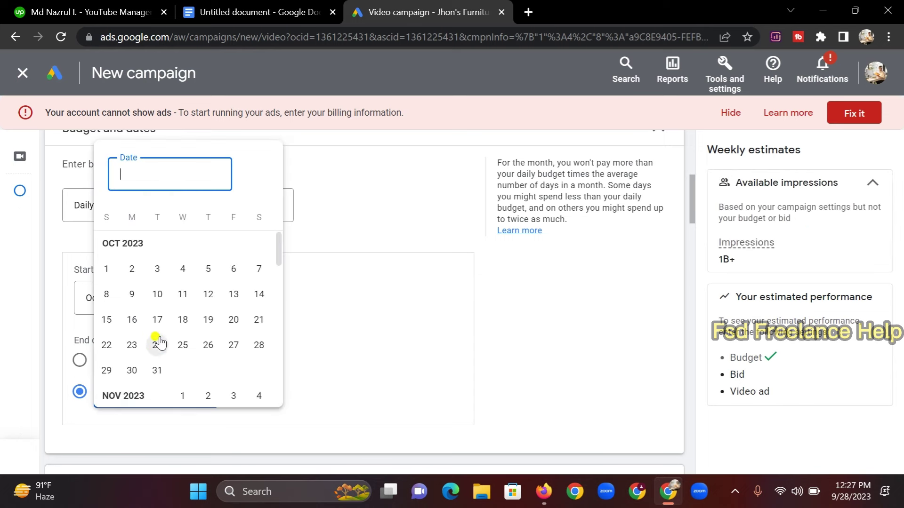
scroll(160, 343, "down", 3)
left_click(232, 351)
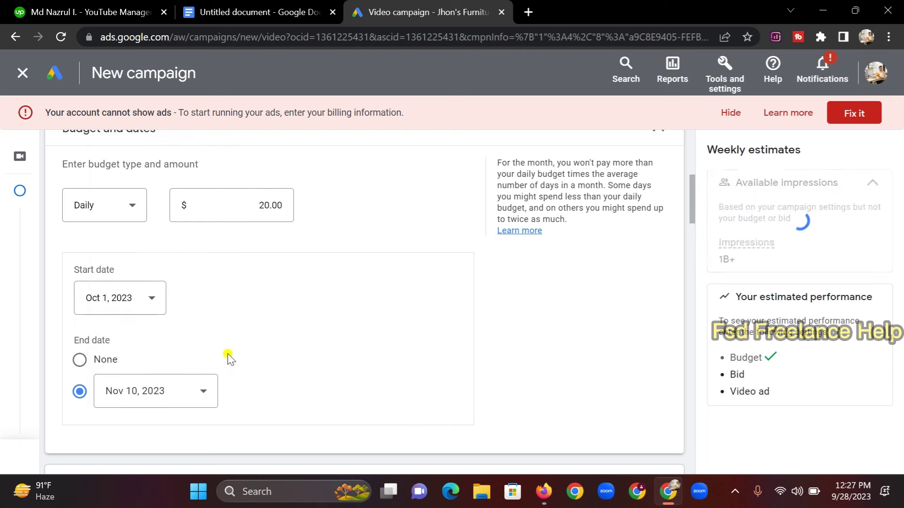
- Look up the target location in the client's Google Docs brief and return to the campaign setup
scroll(333, 347, "down", 4)
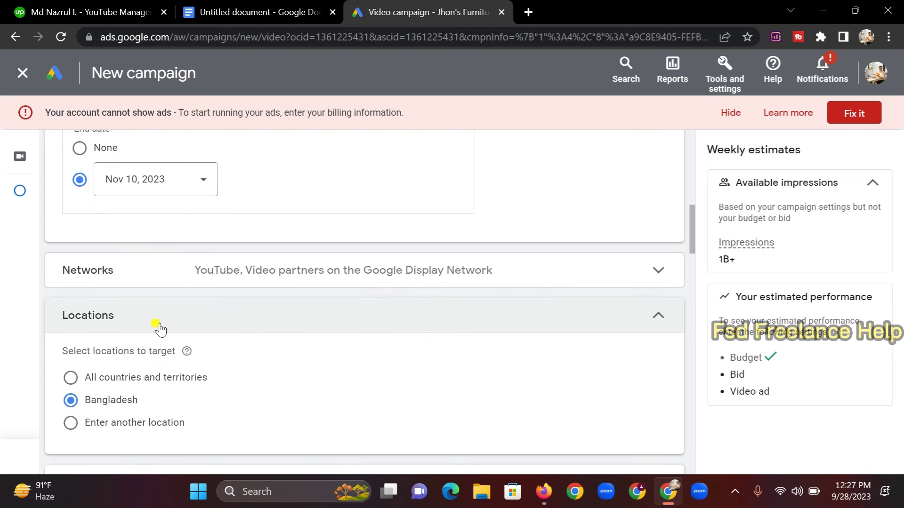
scroll(118, 315, "down", 2)
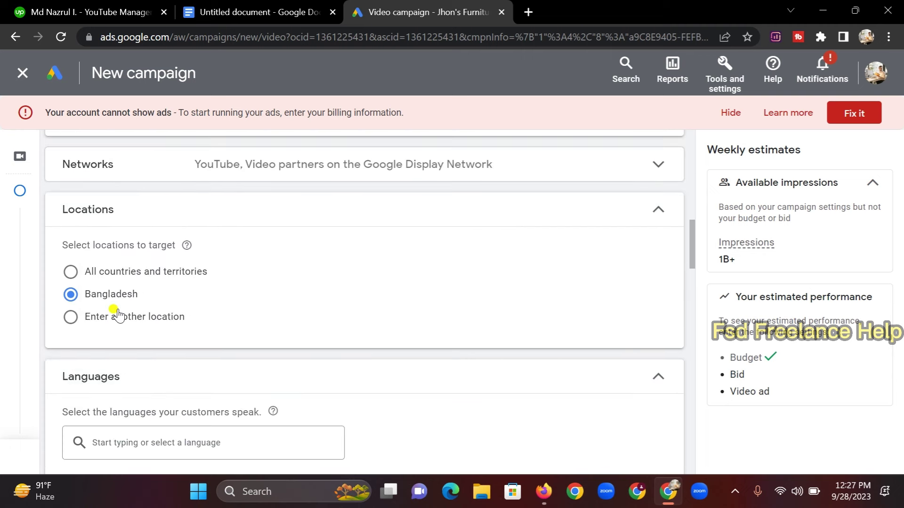
left_click(271, 12)
left_click_drag(214, 353, 247, 354)
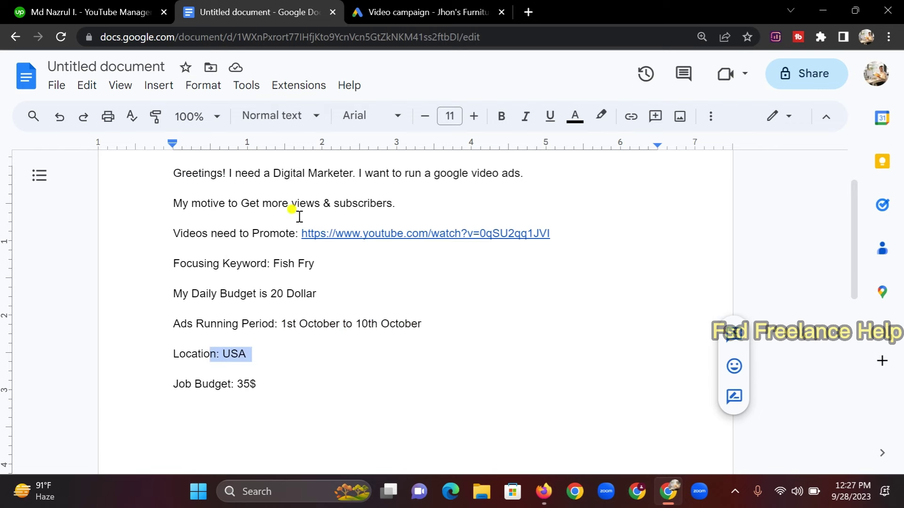
left_click(379, 12)
- Switch the campaign's location targeting to a custom location and target the country United States
scroll(128, 366, "down", 2)
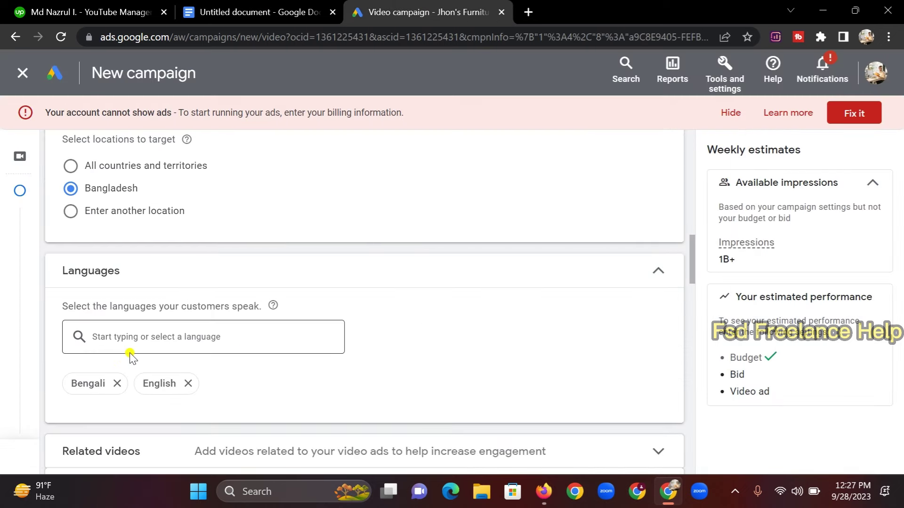
scroll(130, 353, "up", 2)
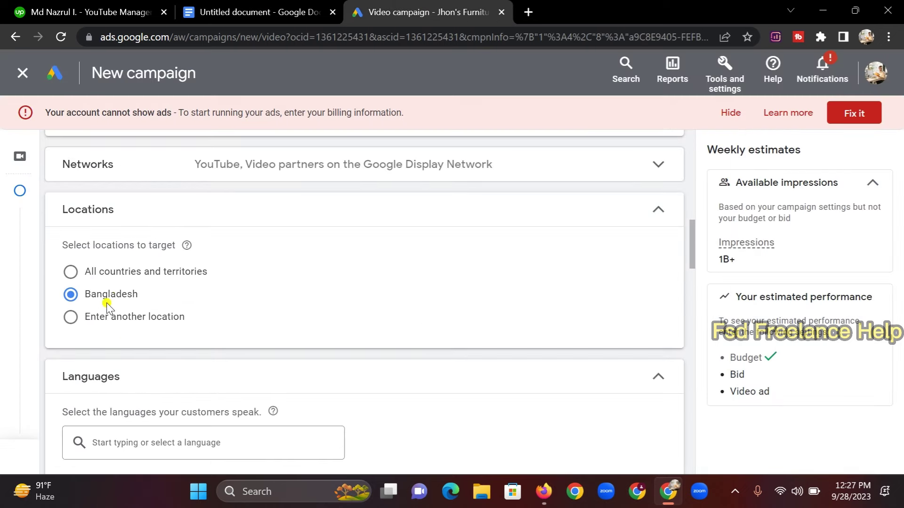
left_click(97, 316)
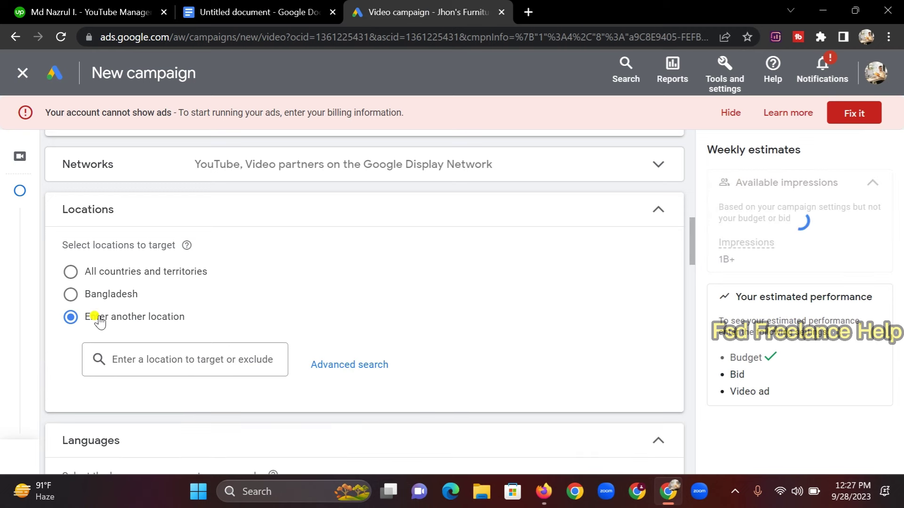
left_click(136, 355)
type("uni")
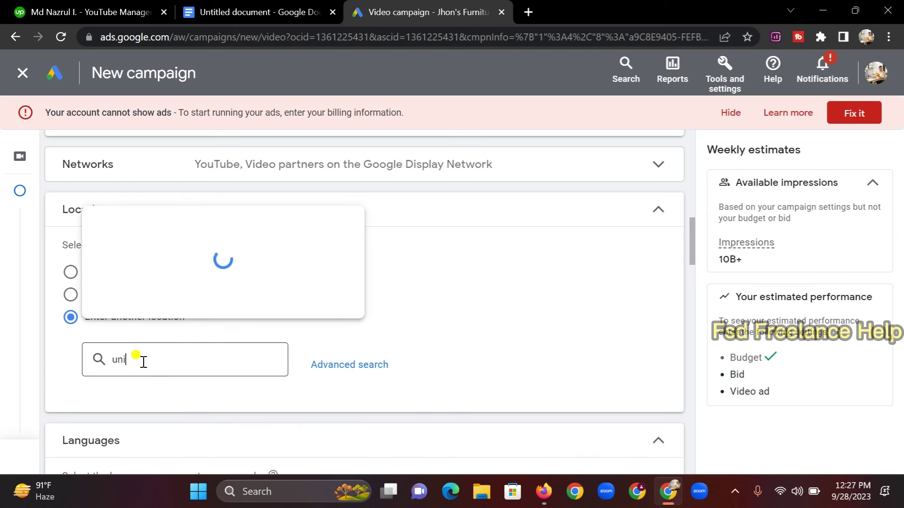
type("ted sta")
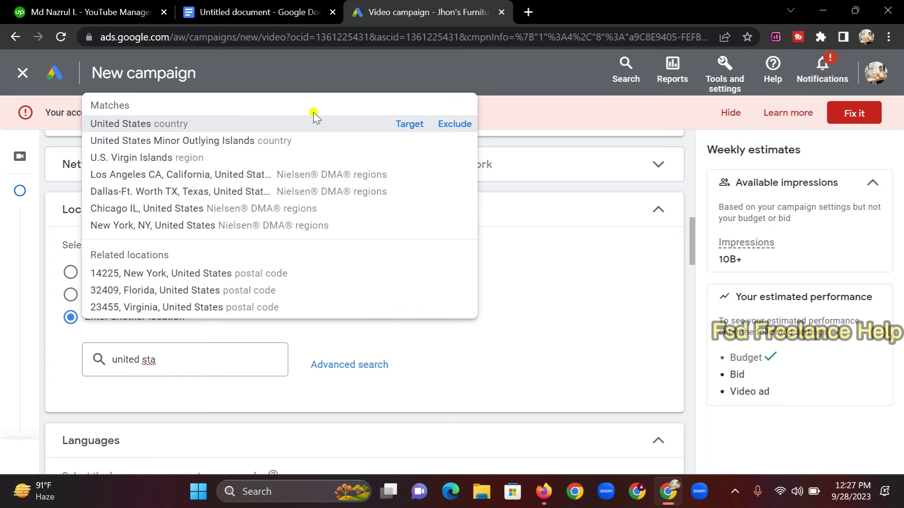
left_click(405, 124)
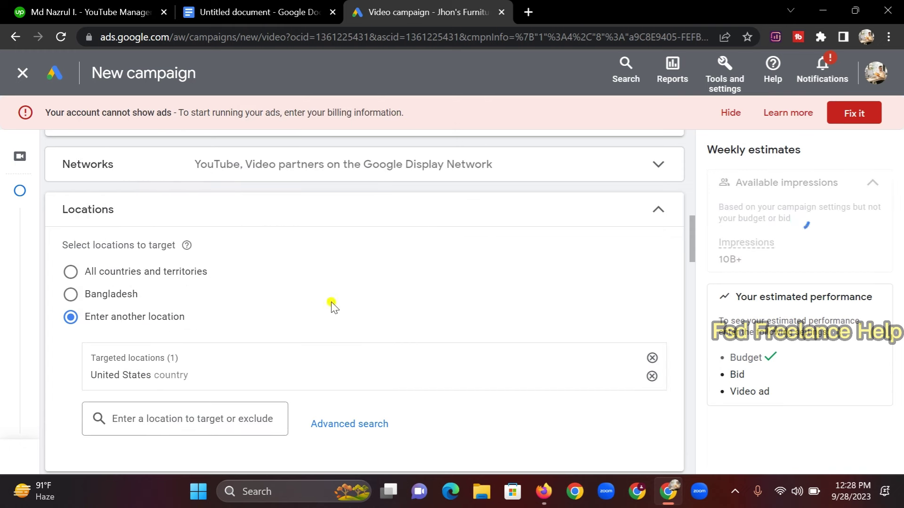
- Remove Bengali from the campaign's customer languages, keeping only English
scroll(332, 306, "down", 2)
scroll(292, 318, "down", 2)
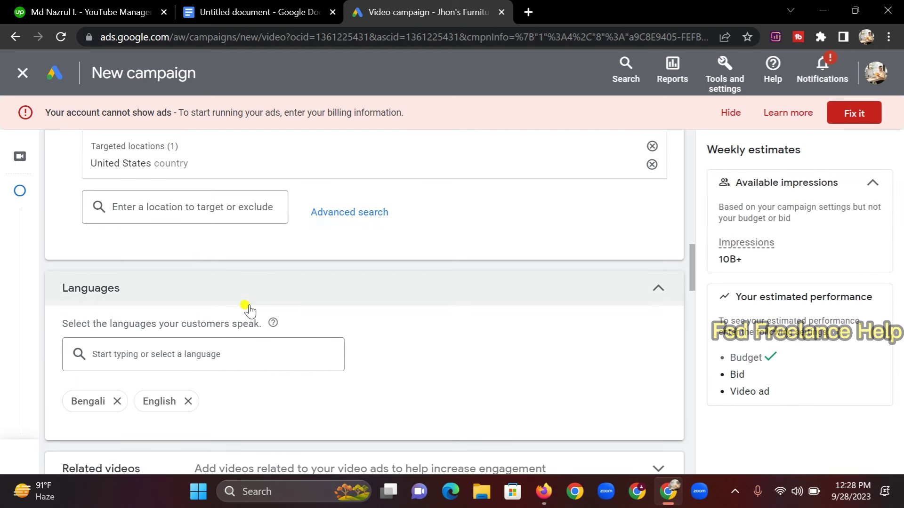
left_click(117, 401)
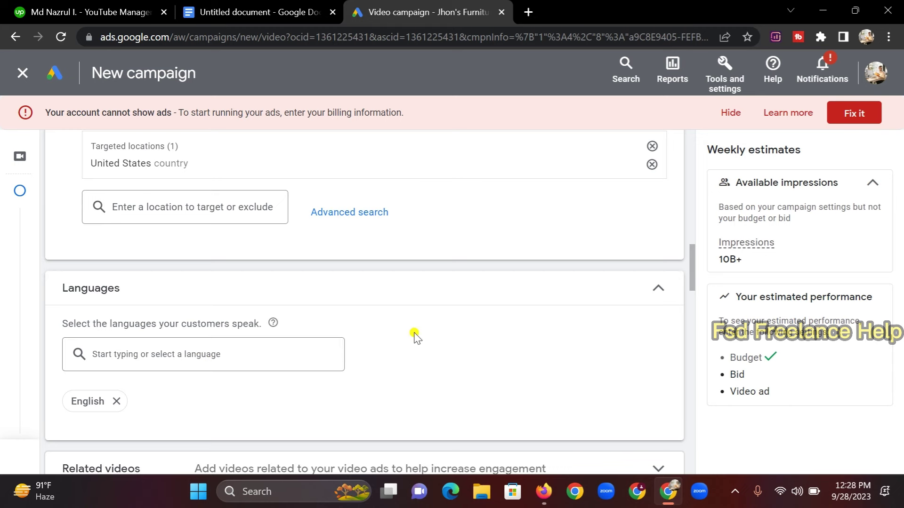
- Review the ad group name and the demographic targeting options, leaving them at their defaults
scroll(423, 325, "down", 2)
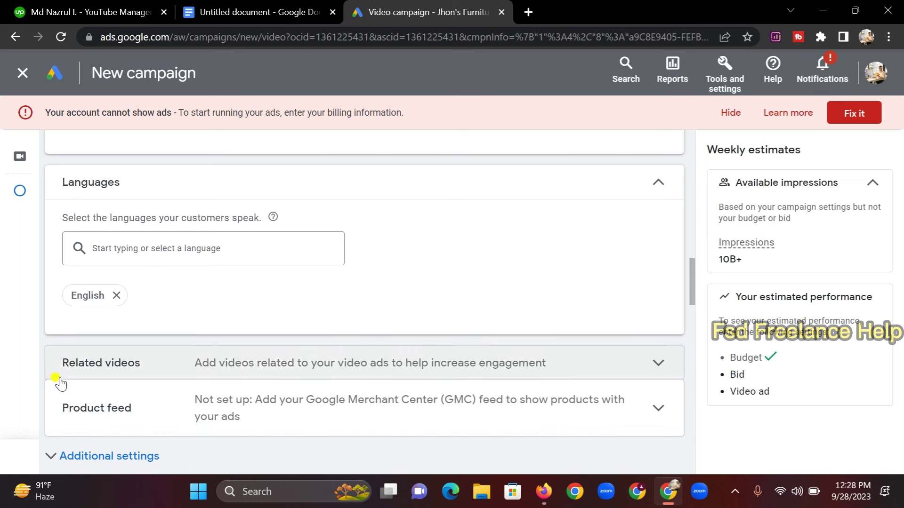
scroll(313, 354, "down", 2)
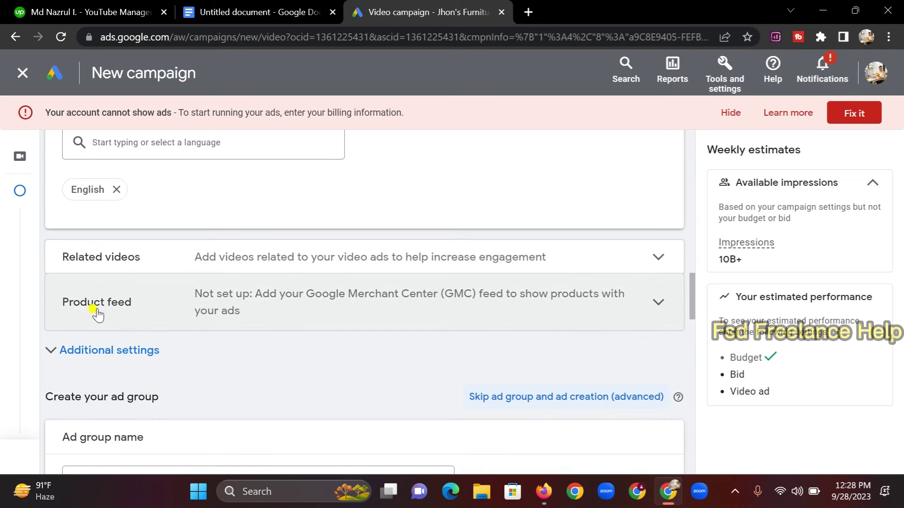
scroll(276, 291, "down", 2)
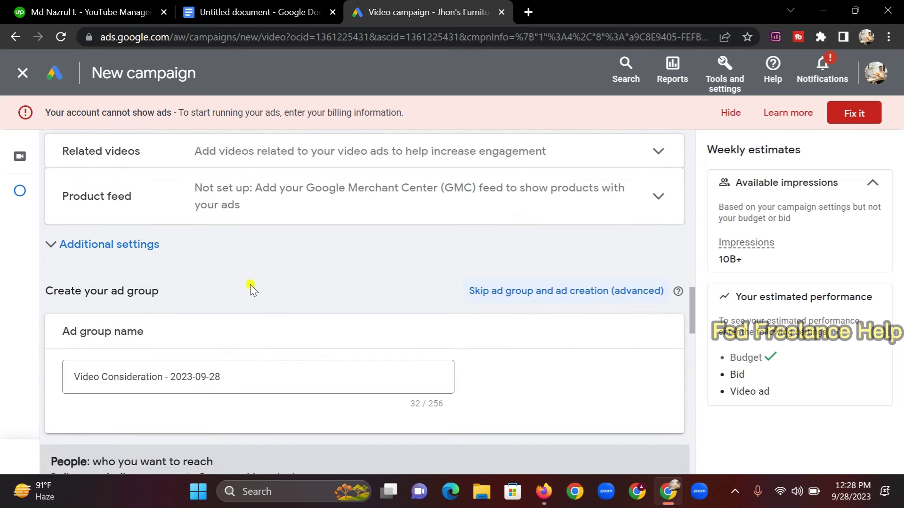
scroll(250, 284, "down", 2)
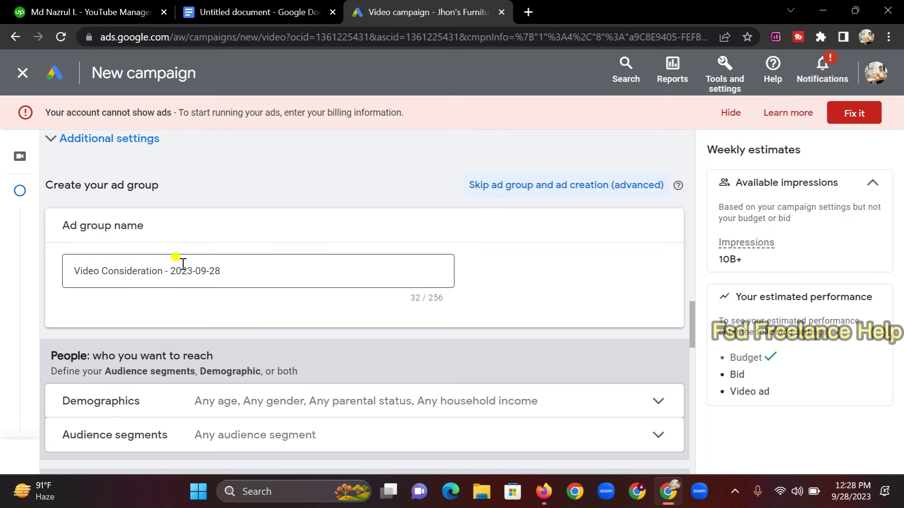
scroll(225, 273, "down", 4)
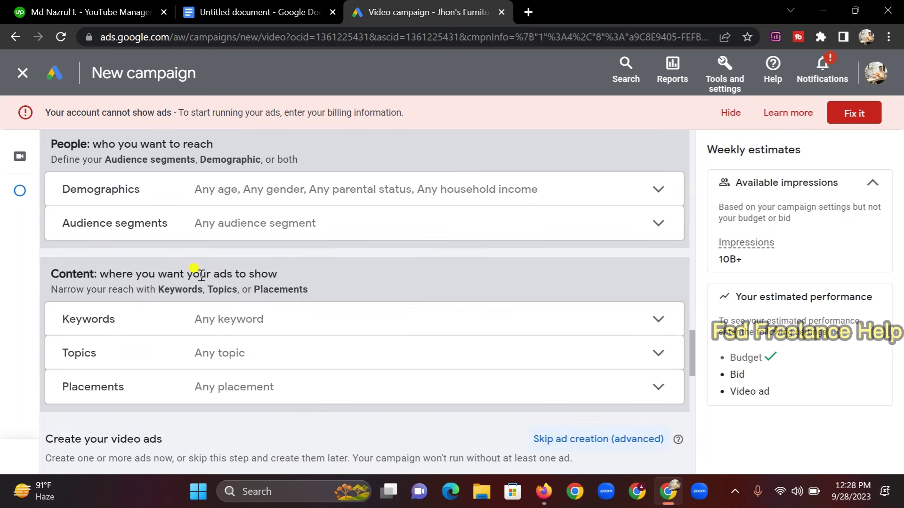
left_click(658, 190)
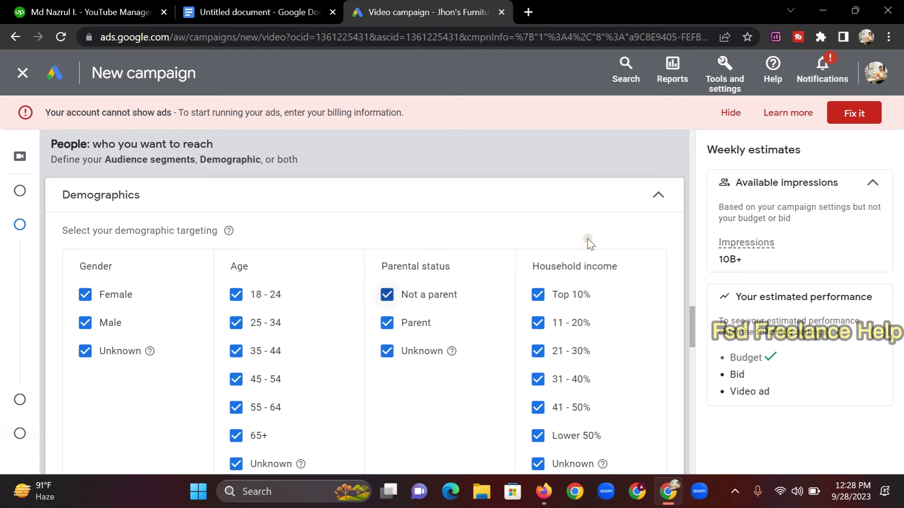
left_click(659, 194)
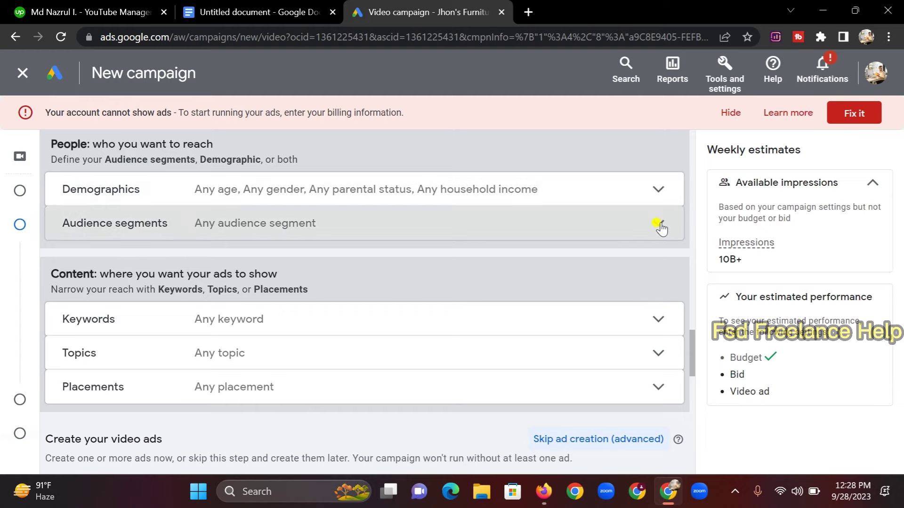
- Search the audience segments for "fish fry" and select Fish and Chips Restaurants, Fish Market, Wild Salmon and Baked Fish Recipe
left_click(659, 225)
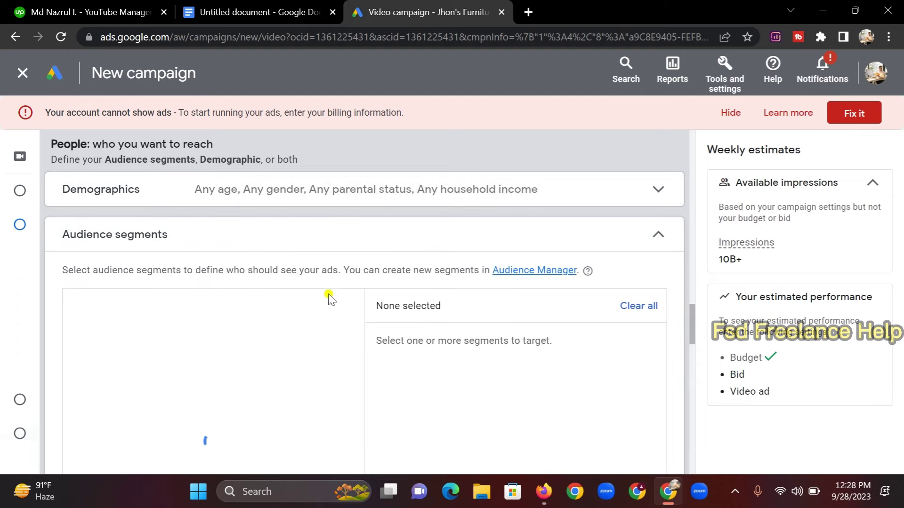
scroll(188, 362, "down", 2)
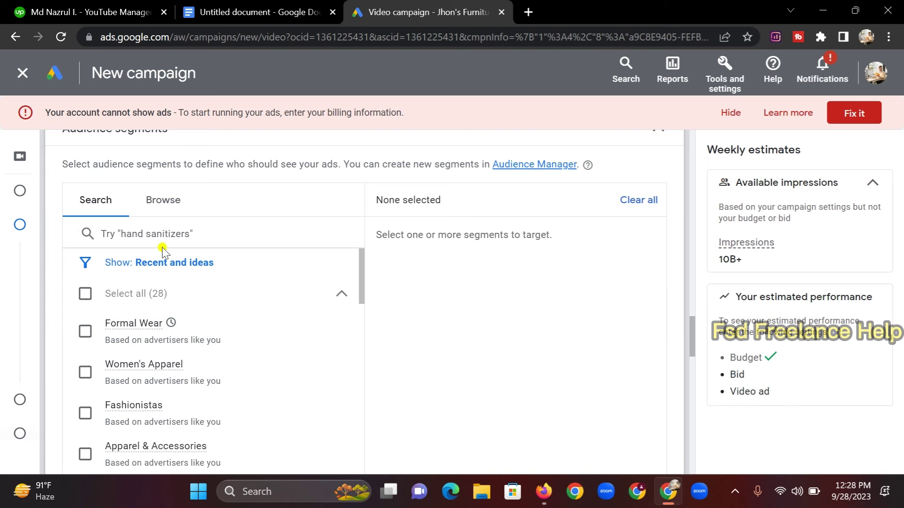
left_click(227, 234)
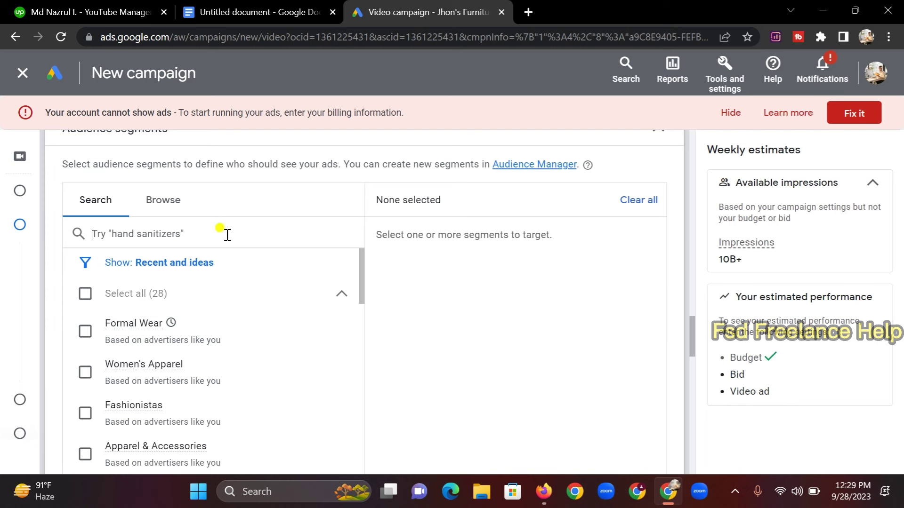
type("fish")
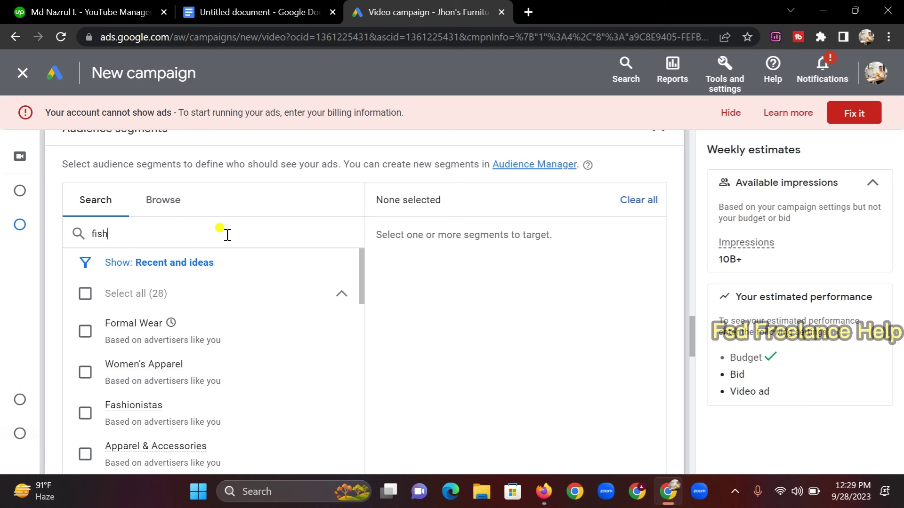
type(" fry")
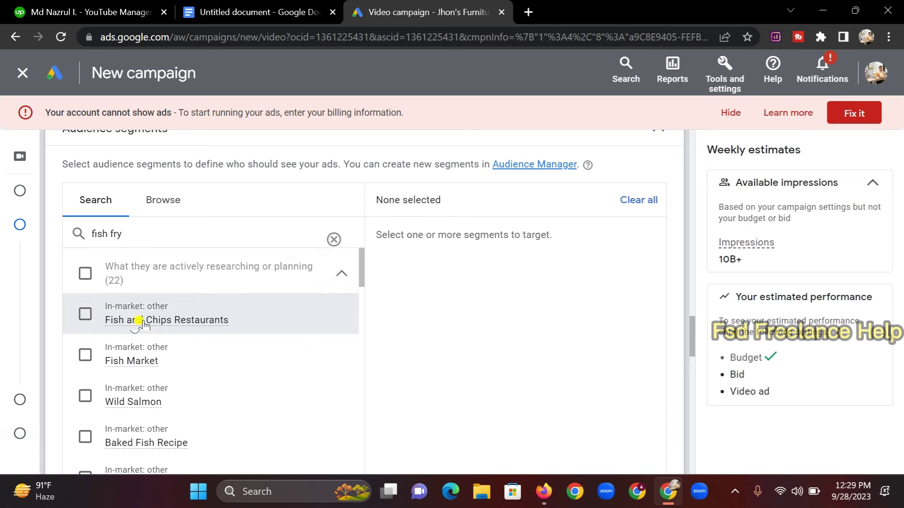
left_click(85, 314)
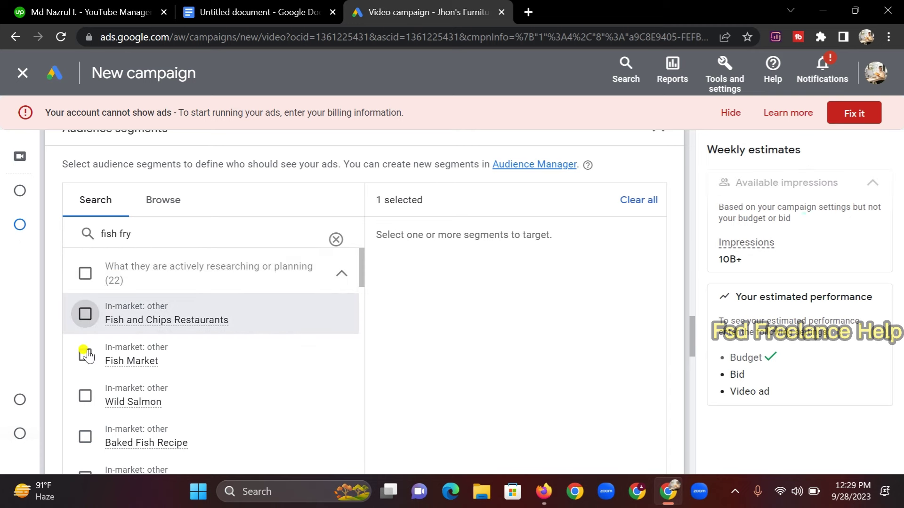
left_click(85, 356)
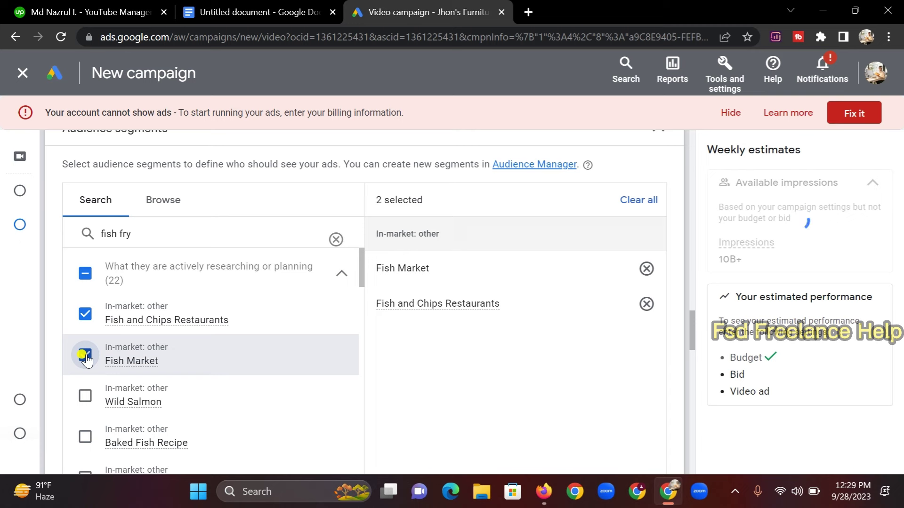
left_click(86, 398)
left_click(86, 436)
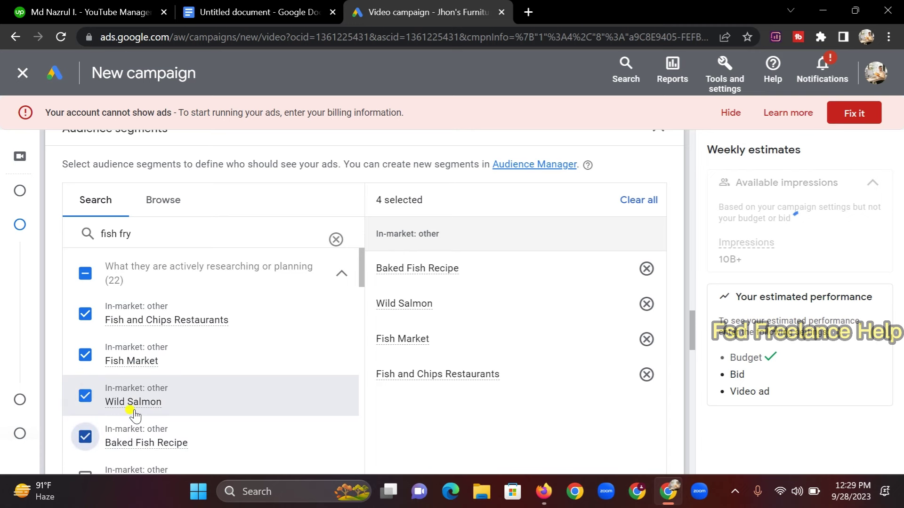
- Add the in-market segments Fish Species, Information on Fish, Seafood Recipes and Tuna Products to the selected audience
scroll(135, 417, "down", 2)
left_click(86, 408)
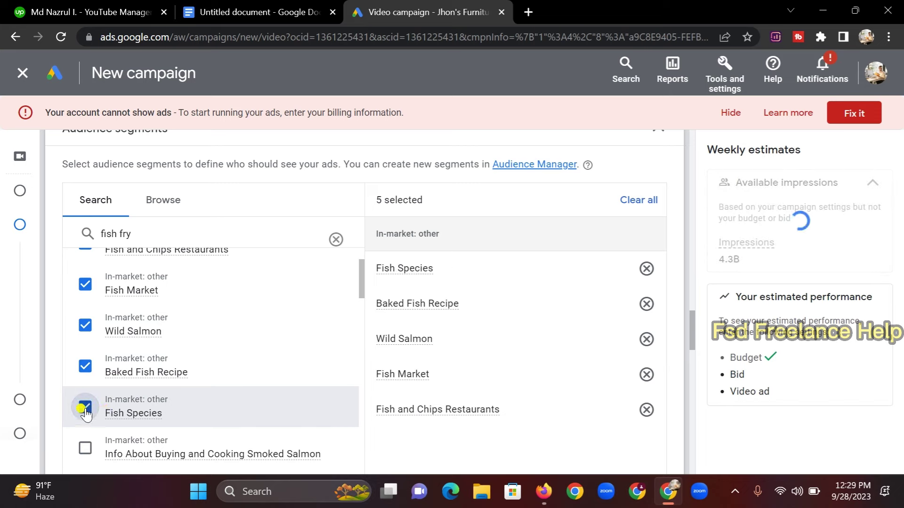
scroll(146, 417, "down", 2)
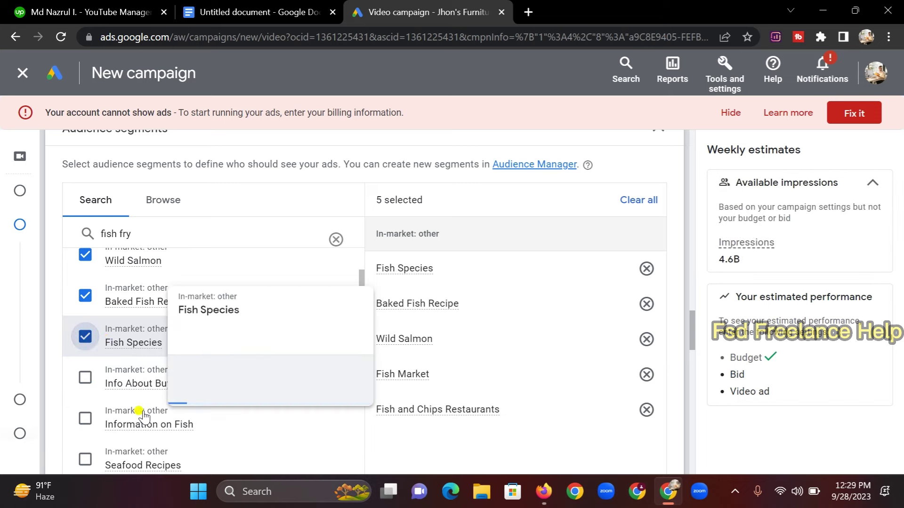
left_click(84, 422)
scroll(85, 419, "down", 2)
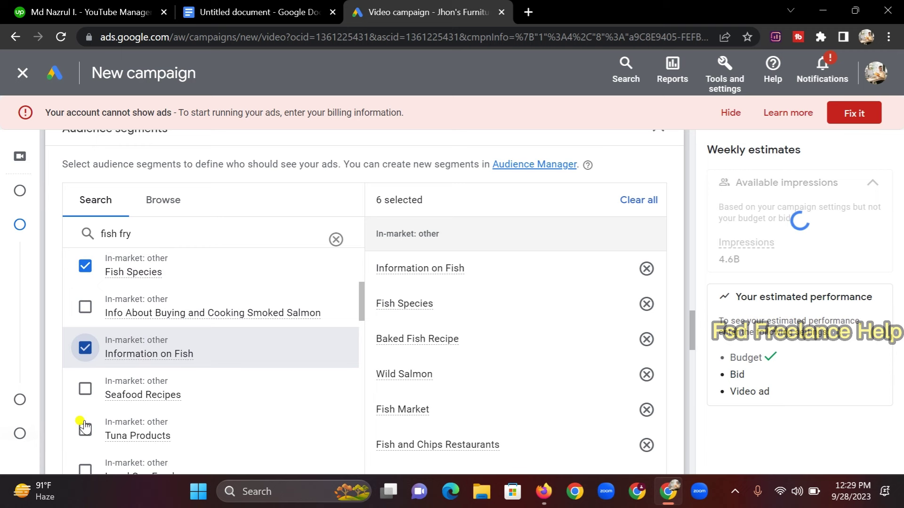
left_click(85, 388)
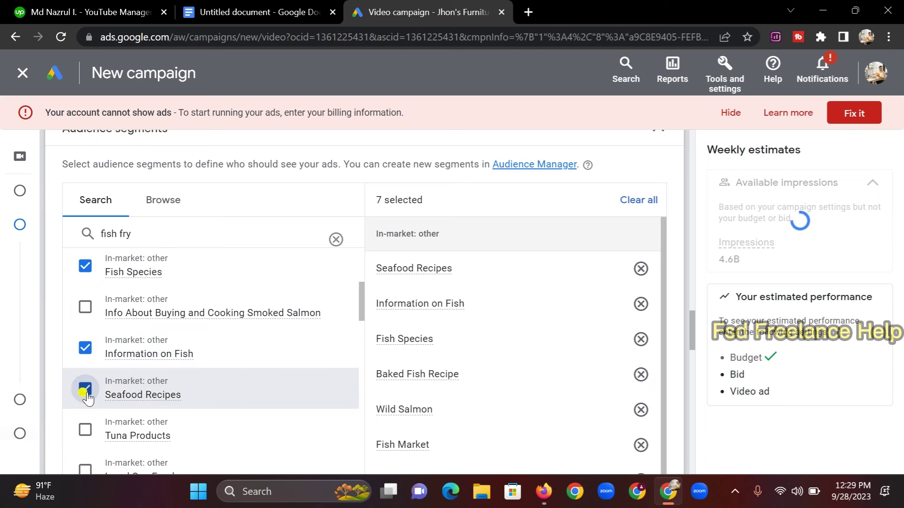
left_click(85, 430)
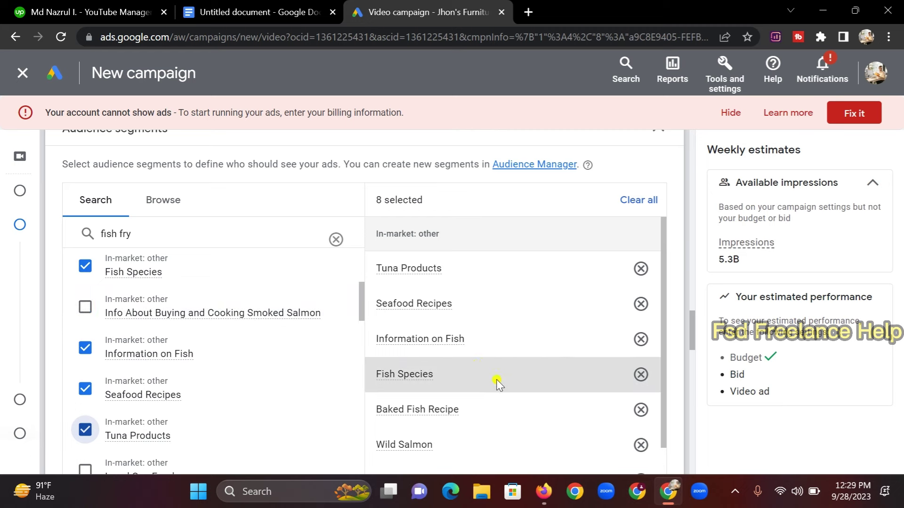
- Turn on audience expansion to reach more people who are similar to the selected audiences
scroll(490, 376, "down", 3)
scroll(478, 366, "down", 4)
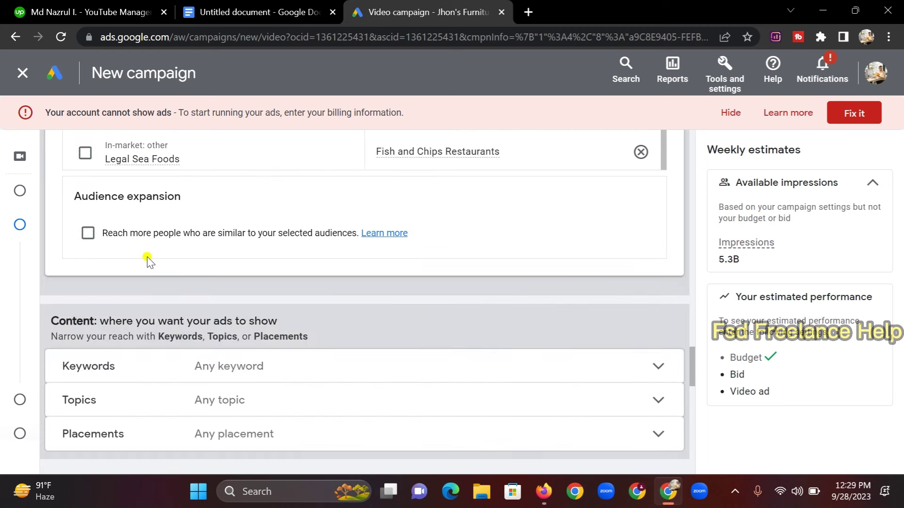
left_click(88, 233)
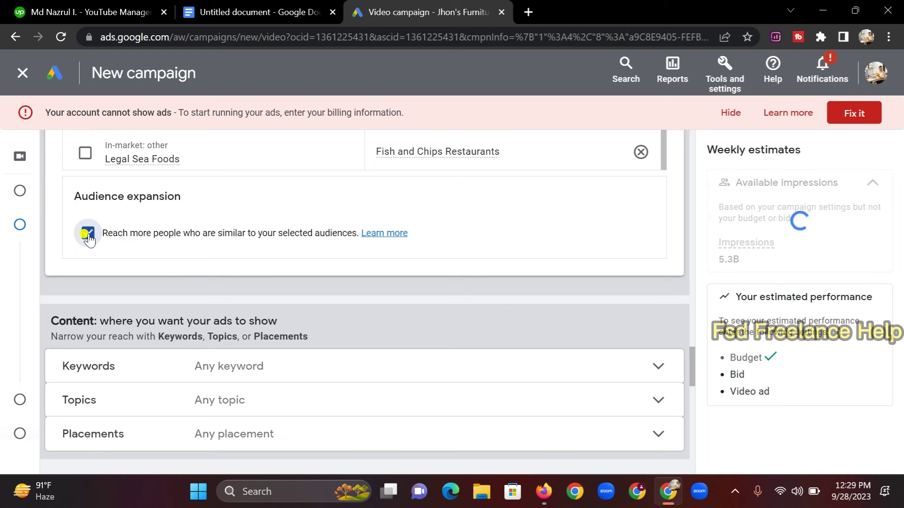
- Switch to the client's brief in Google Docs and copy the YouTube link of the video to promote
scroll(162, 289, "down", 2)
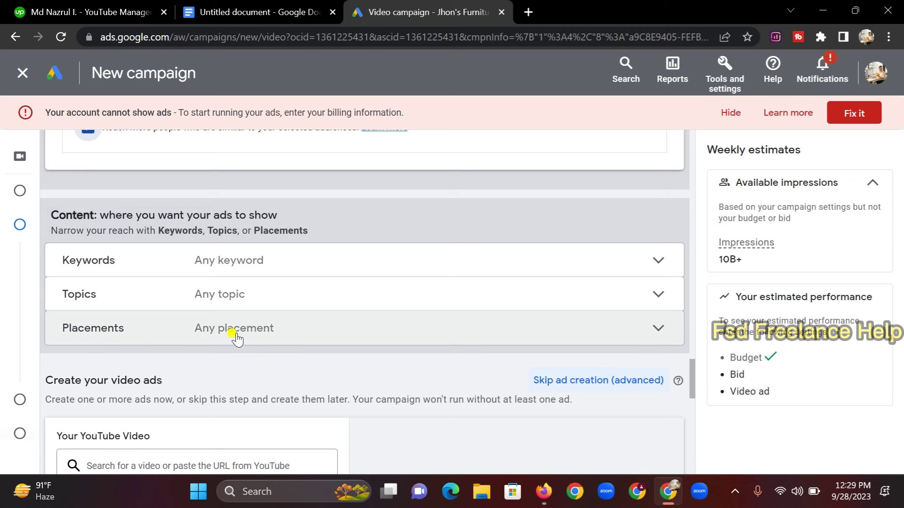
scroll(238, 338, "down", 4)
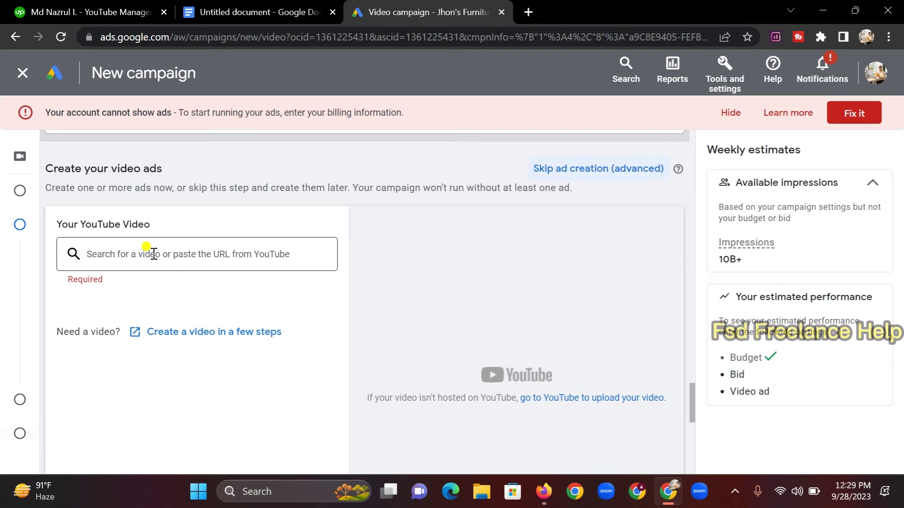
left_click(250, 10)
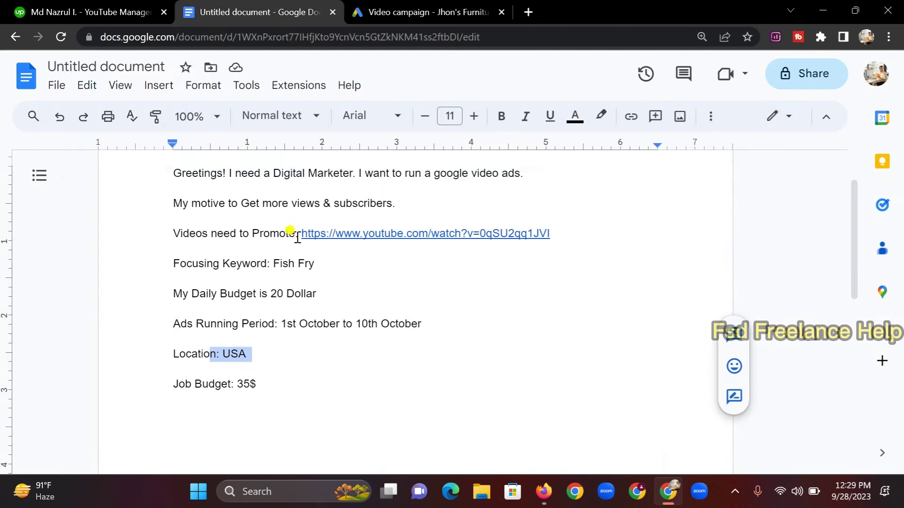
mouse_move(302, 232)
left_mouse_down()
mouse_move(556, 233)
mouse_move(305, 230)
left_mouse_up()
left_click(570, 238)
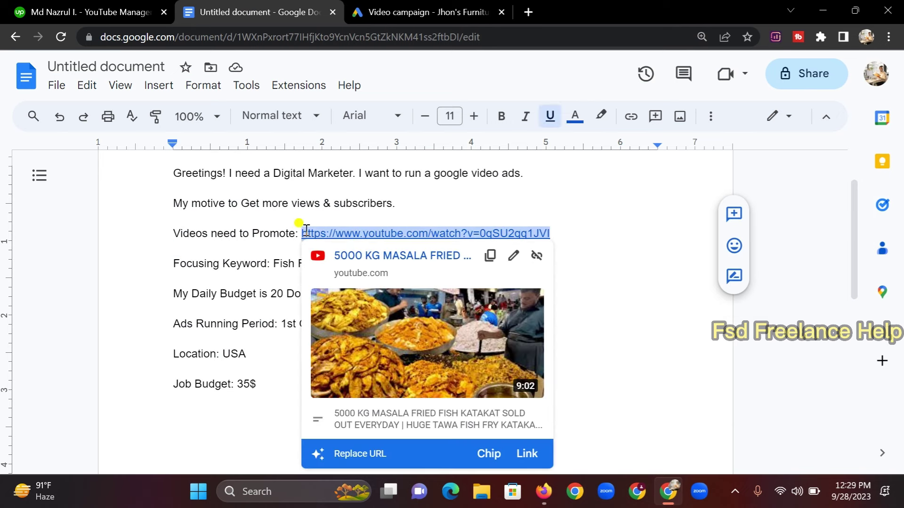
right_click(305, 231)
left_click(351, 160)
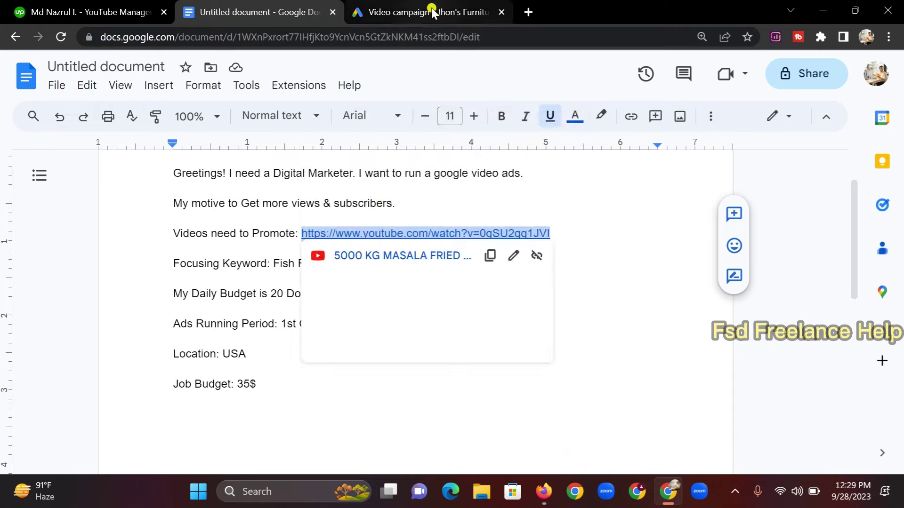
- Back in Google Ads, find the ad's YouTube video by the copied link, select it, and choose the In-feed video ad format
left_click(389, 11)
left_click(181, 247)
right_click(187, 250)
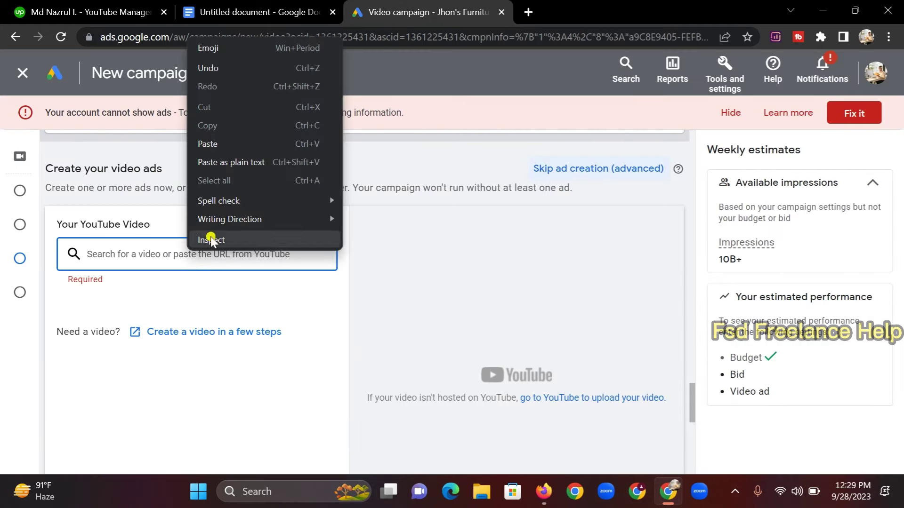
left_click(209, 143)
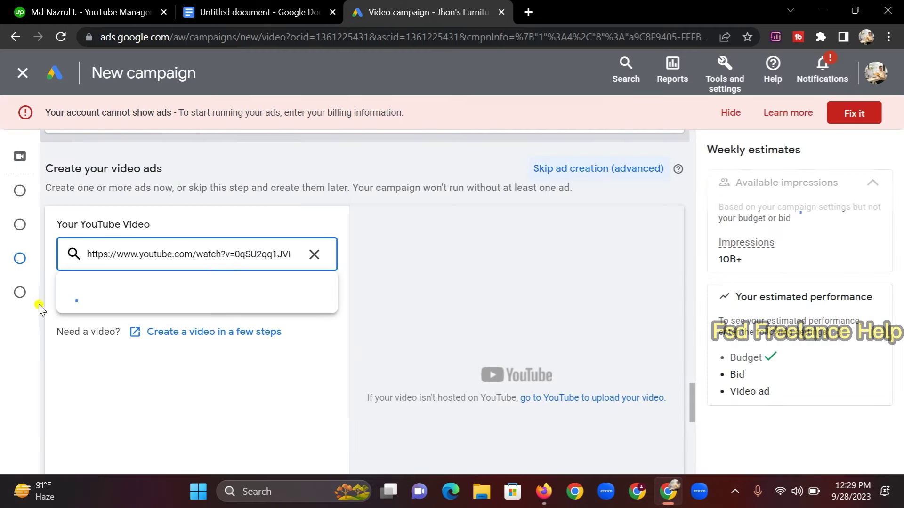
left_click(113, 293)
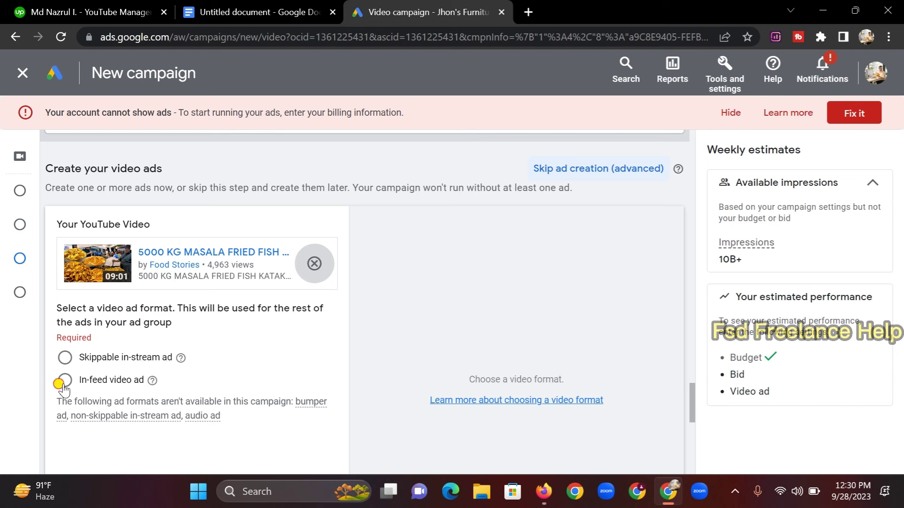
left_click(79, 380)
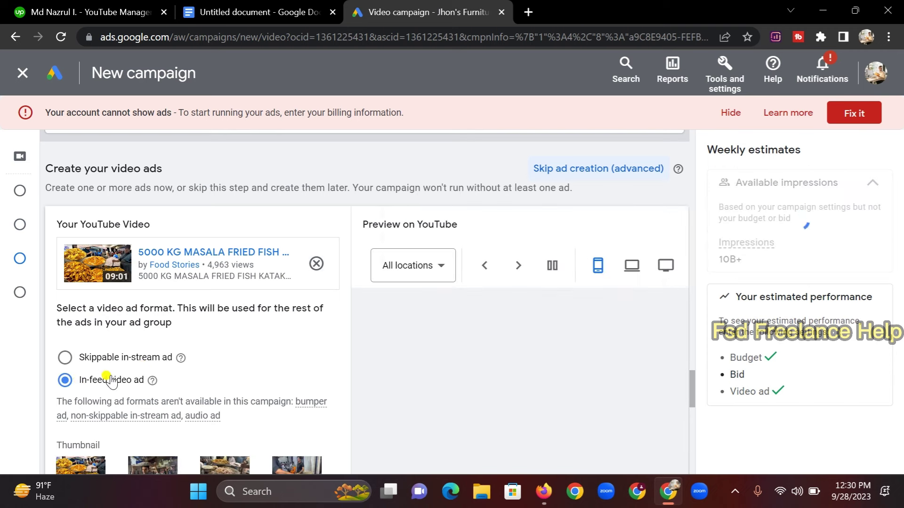
- Enter "Most Delicious Fish Fry" as the headline of the in-feed video ad
scroll(227, 363, "down", 2)
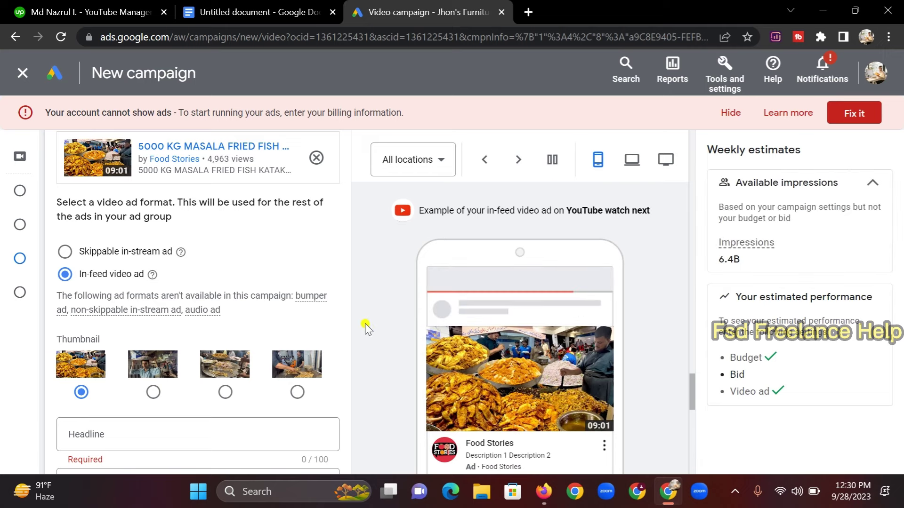
scroll(314, 335, "down", 5)
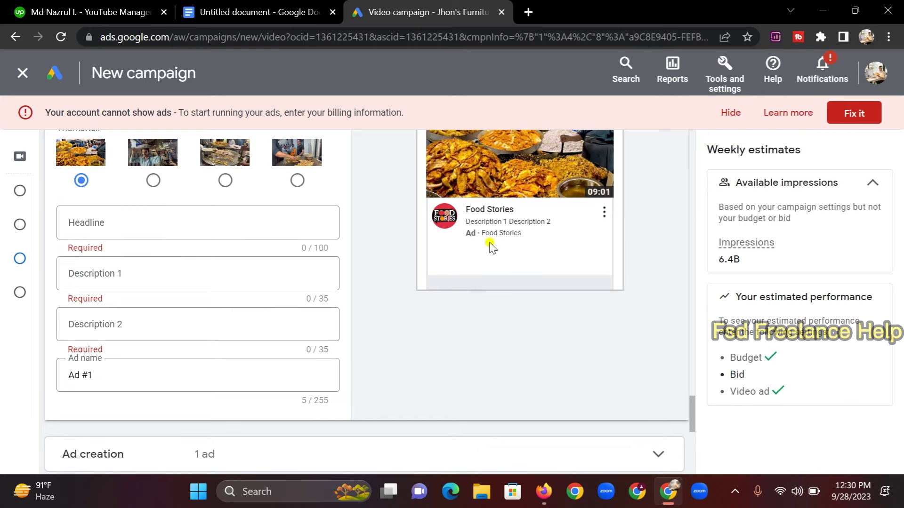
left_click(158, 221)
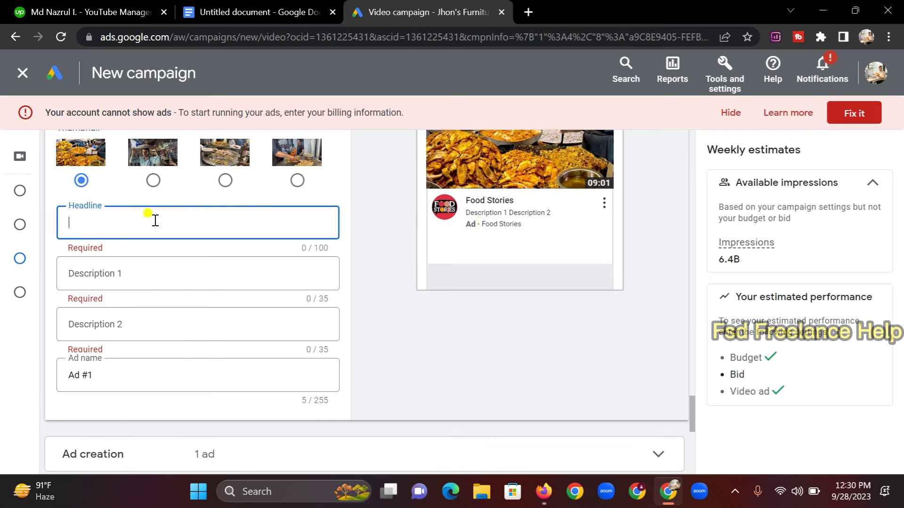
type("Most Del")
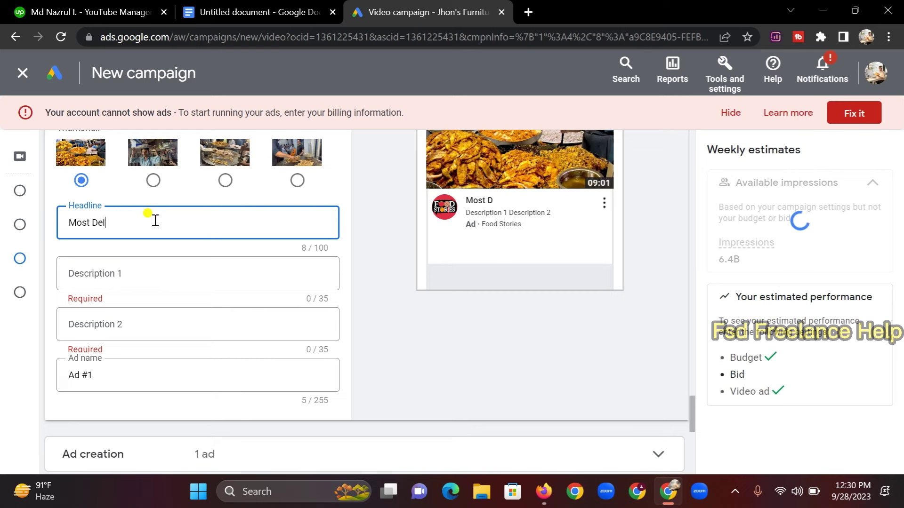
type("icious ")
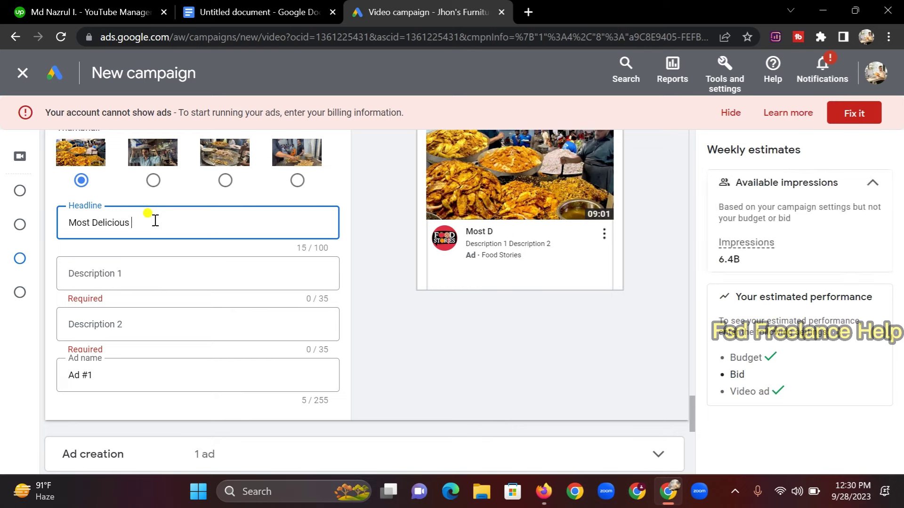
type("Fish Bi")
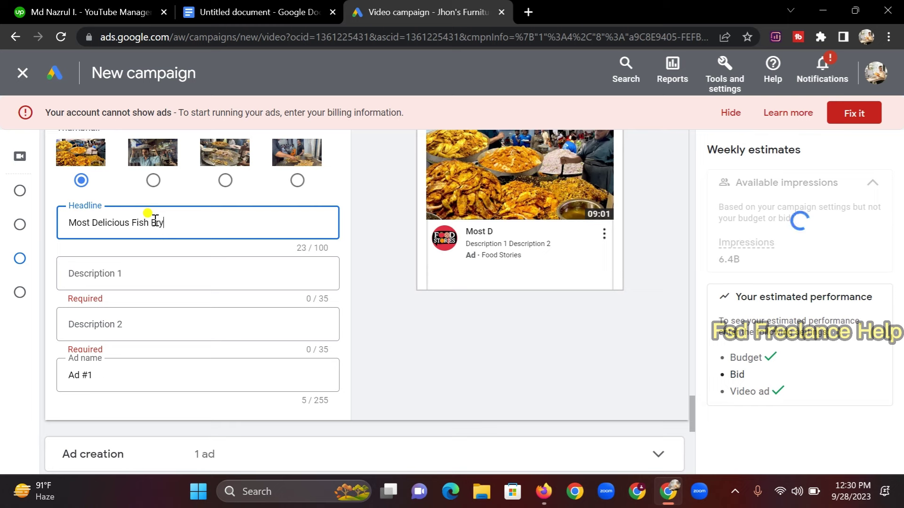
- Fill in the ad's Description 1 with "Yummy Fish Fry" and Description 2 with "Fry Fish"
left_click(133, 273)
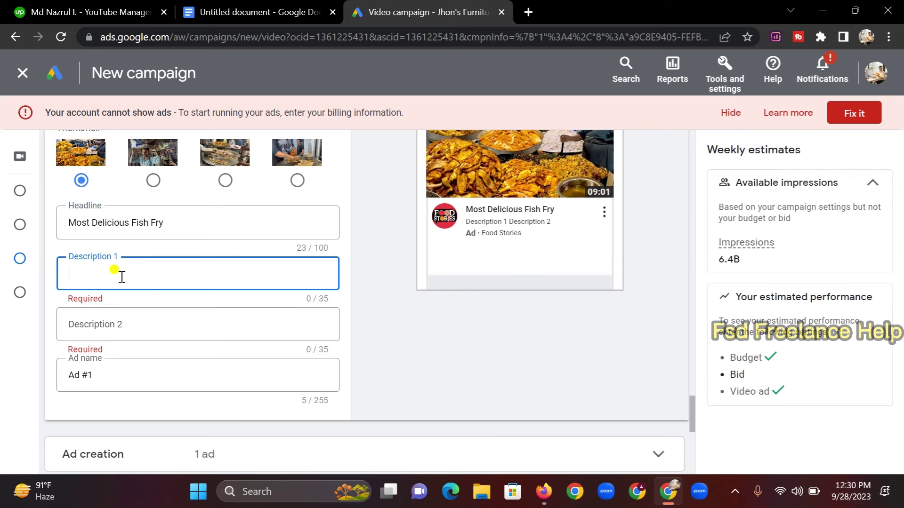
type("Yummy")
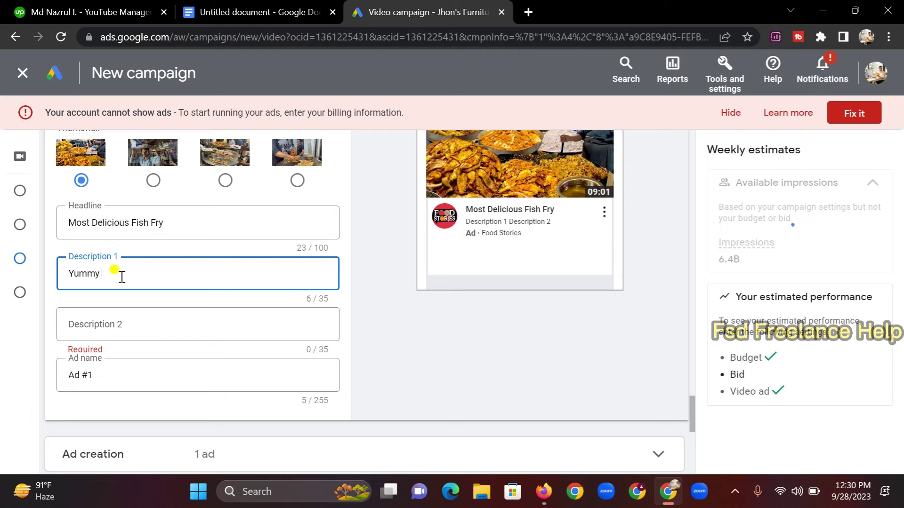
type(" Fish Fry")
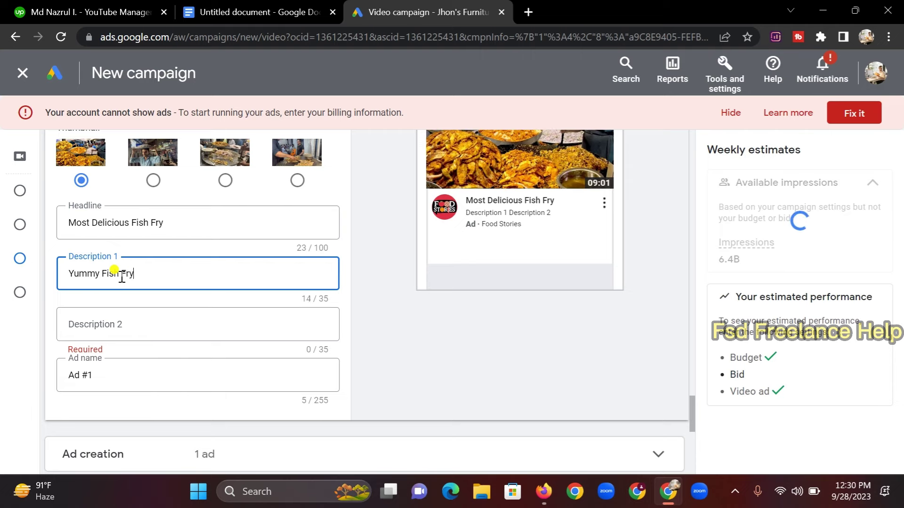
left_click(150, 322)
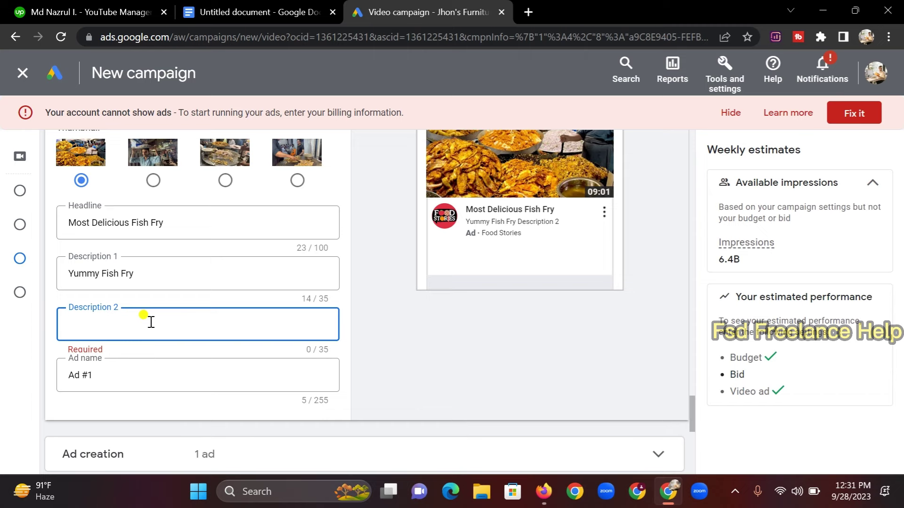
type("Fry Fish")
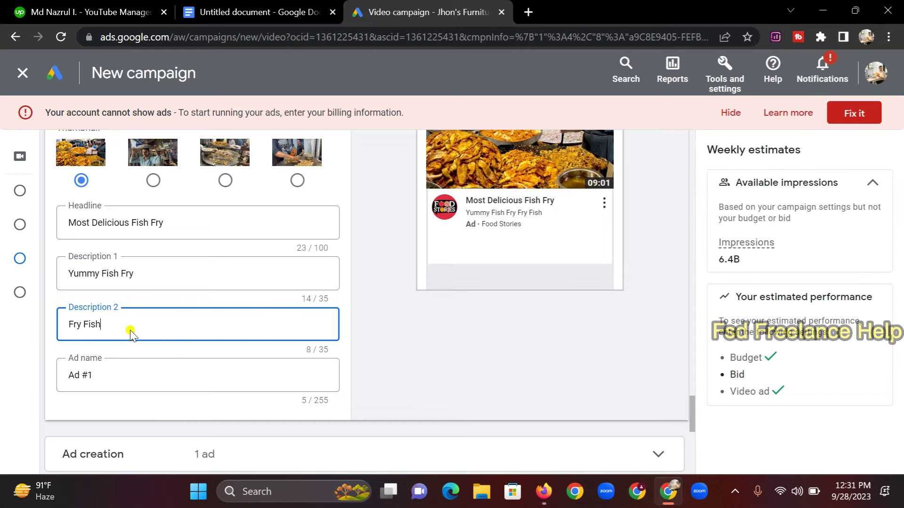
- Apply the suggested maximum CPV bid of $0.12 to the ad group
scroll(127, 329, "down", 2)
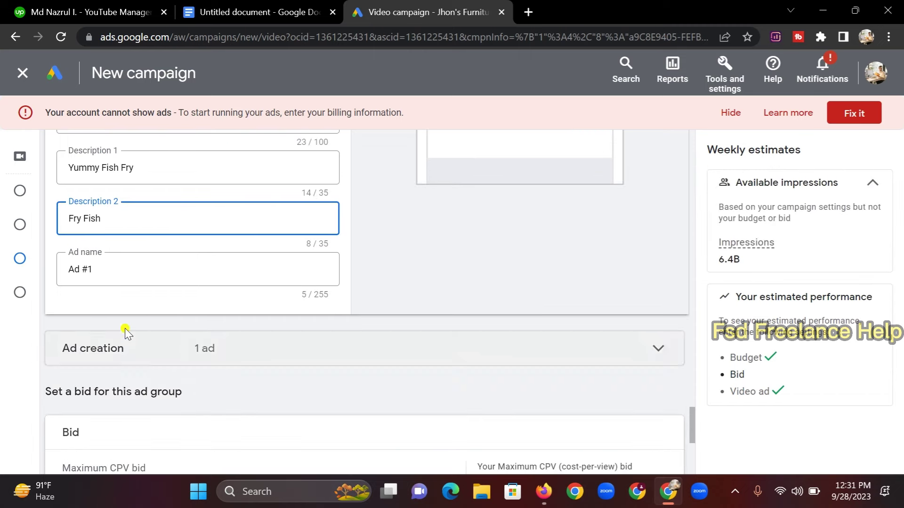
scroll(176, 296, "down", 2)
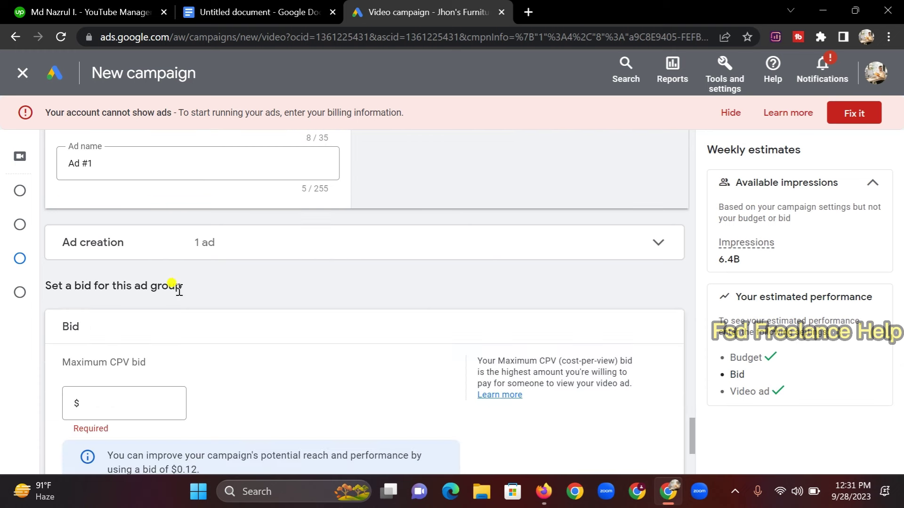
scroll(178, 202, "down", 2)
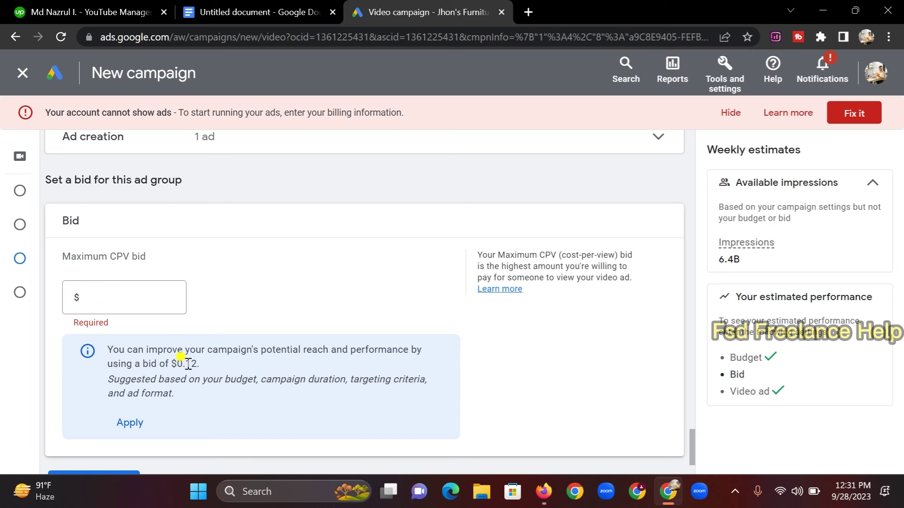
left_click(129, 423)
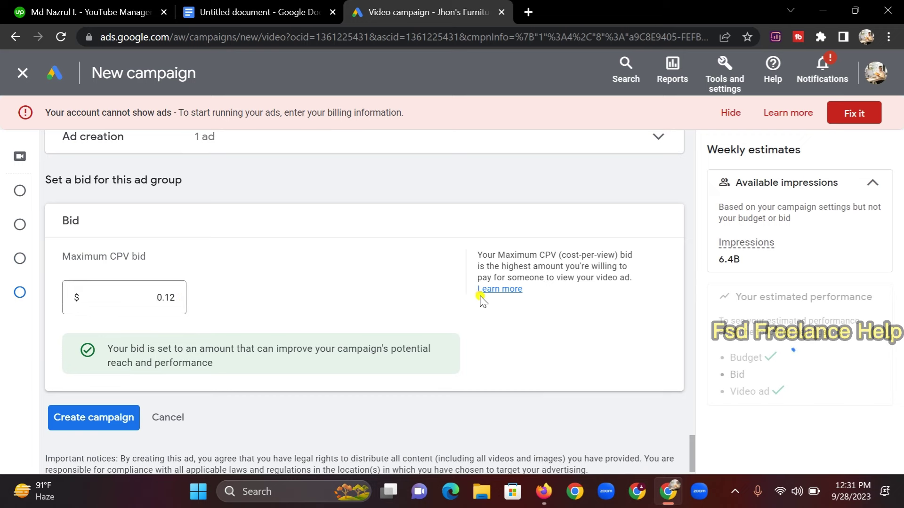
- Examine the in-feed ad's YouTube preview on mobile, computer and TV screens, and read the estimated weekly performance
scroll(480, 299, "up", 4)
scroll(485, 302, "up", 6)
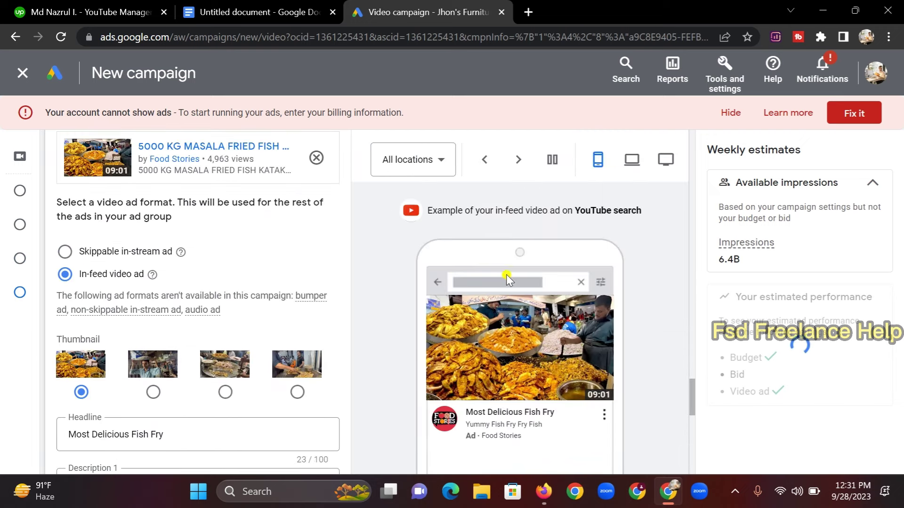
scroll(518, 287, "down", 2)
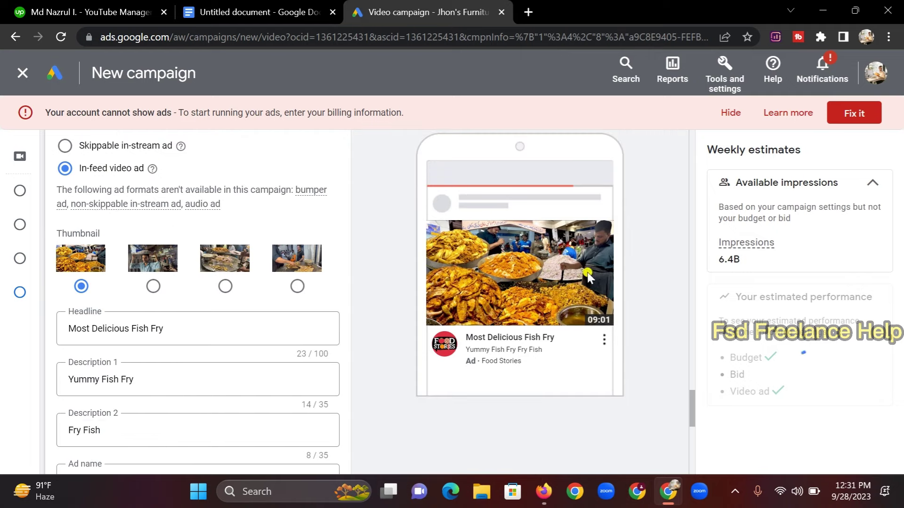
scroll(526, 293, "up", 2)
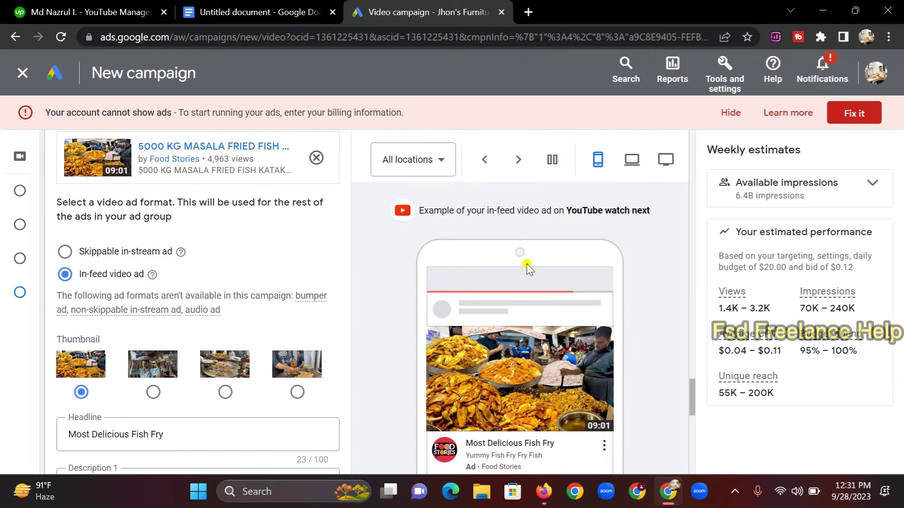
left_click(632, 162)
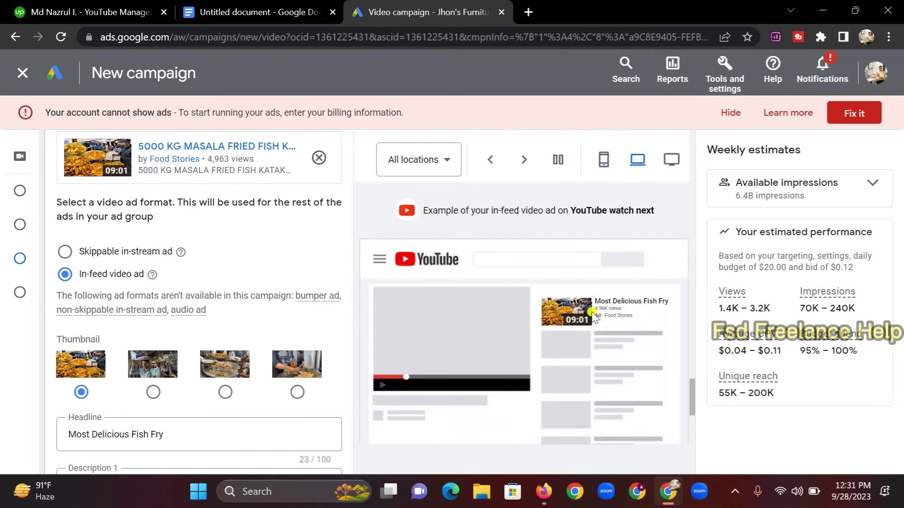
scroll(496, 323, "down", 2)
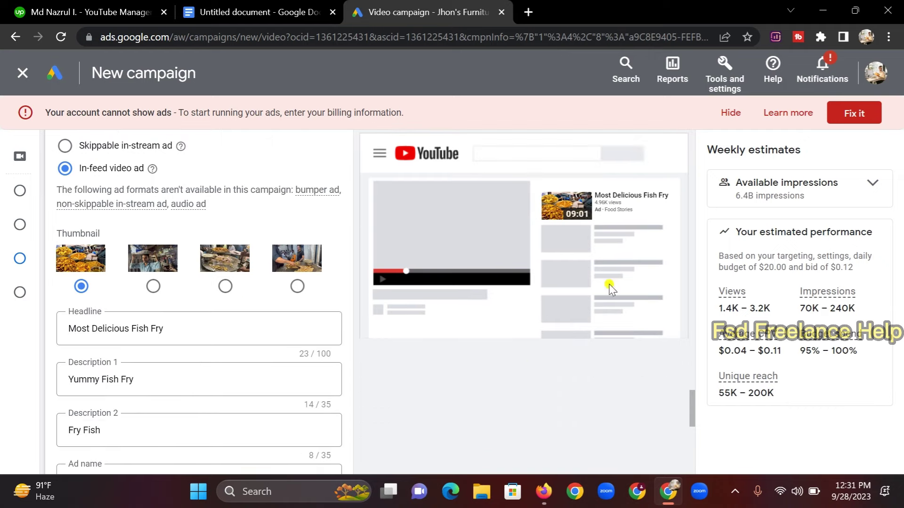
scroll(529, 331, "up", 2)
left_click(671, 161)
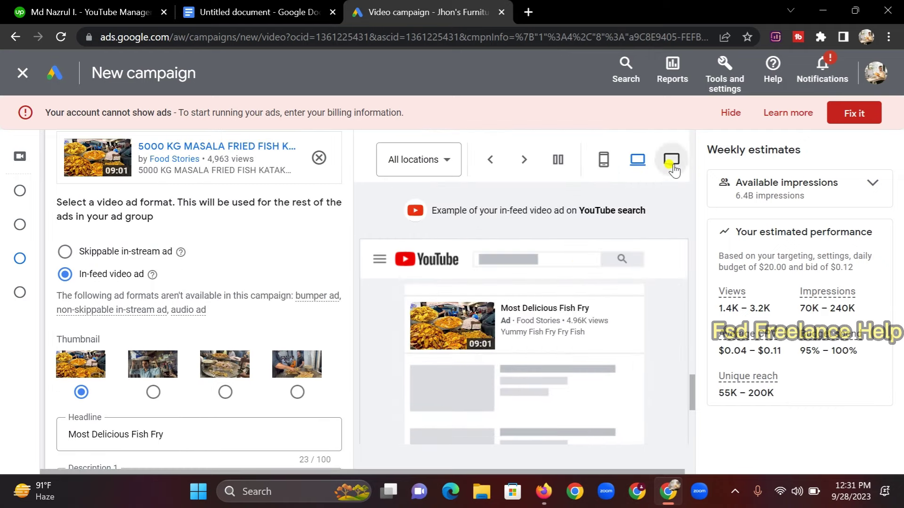
scroll(504, 329, "down", 2)
scroll(499, 337, "up", 5)
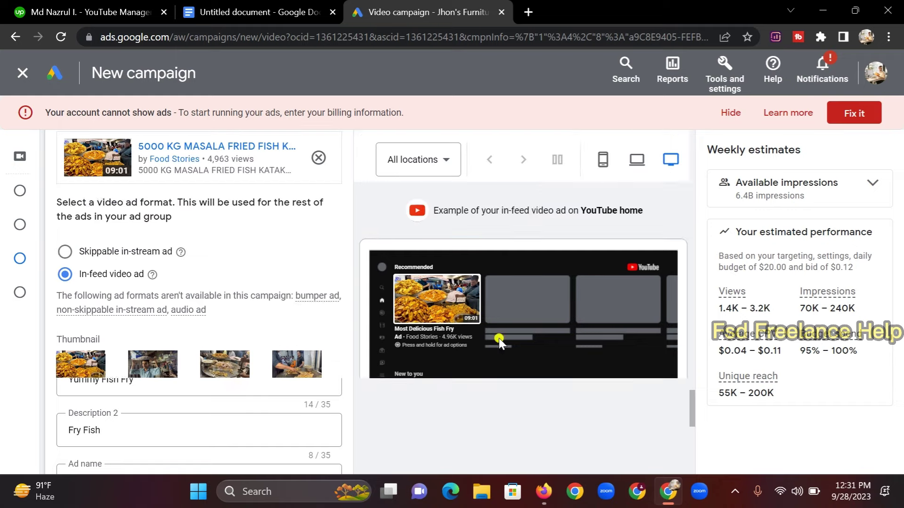
left_click(603, 265)
scroll(543, 281, "down", 2)
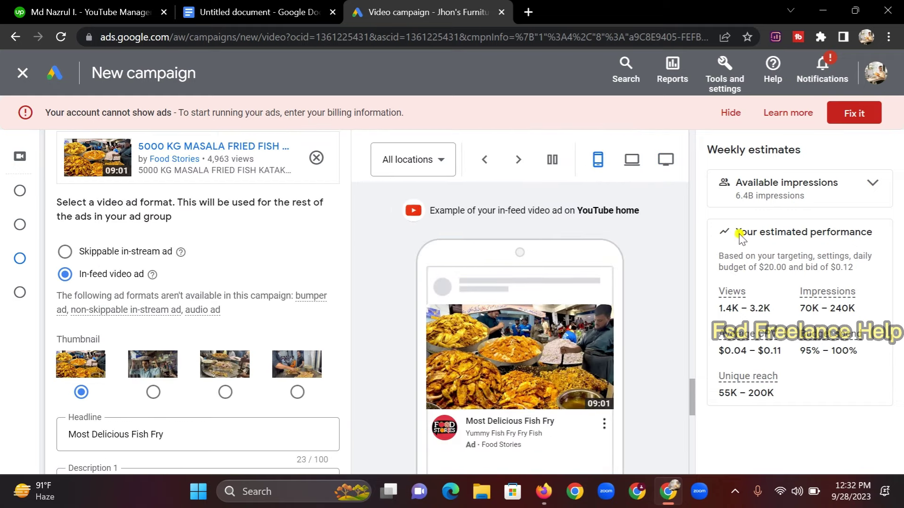
left_click_drag(737, 233, 881, 372)
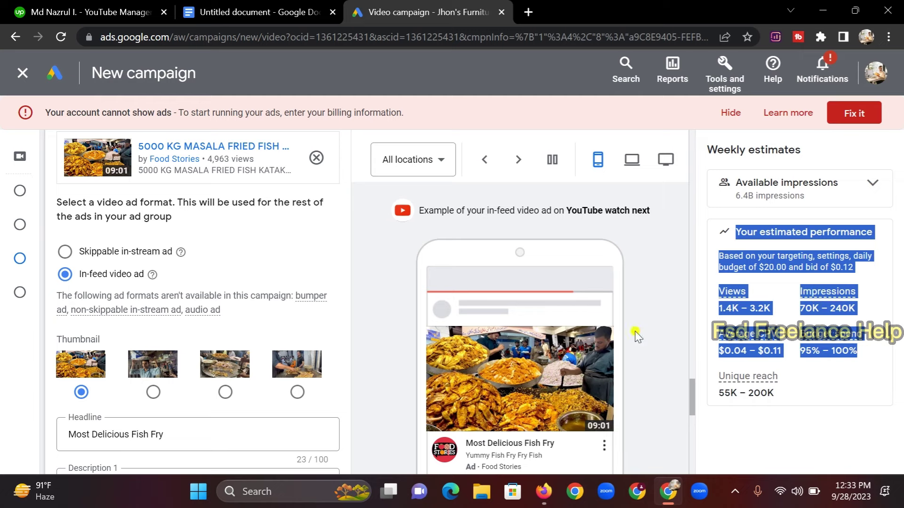
- Create the video campaign and continue from its settings summary to the campaign's ad groups page
scroll(351, 301, "down", 6)
scroll(366, 294, "down", 4)
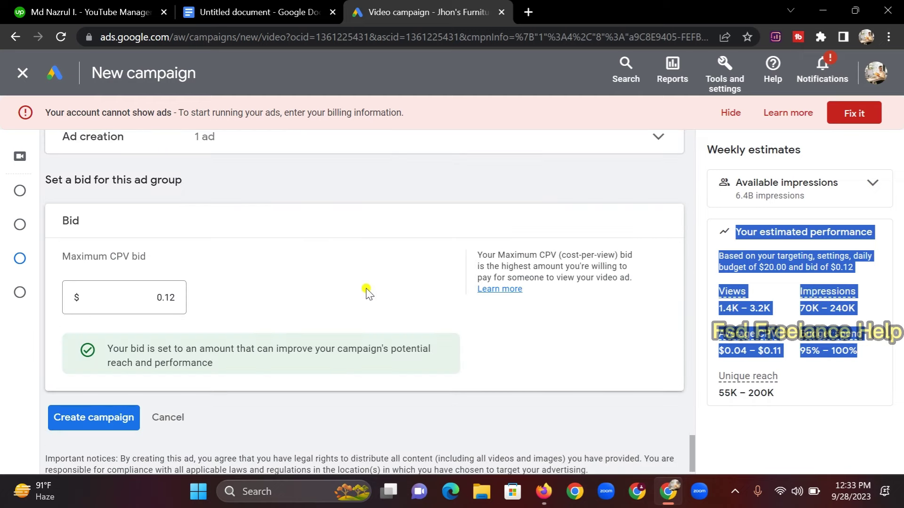
left_click(80, 418)
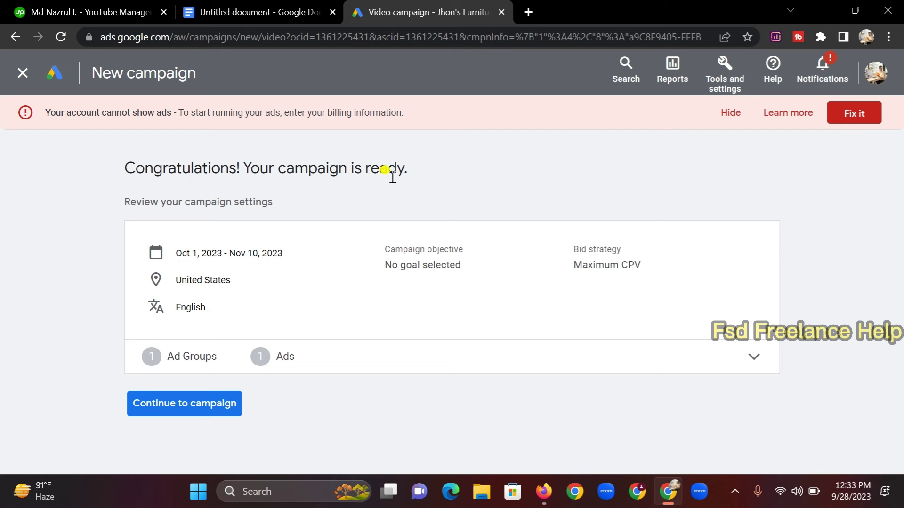
left_click(163, 405)
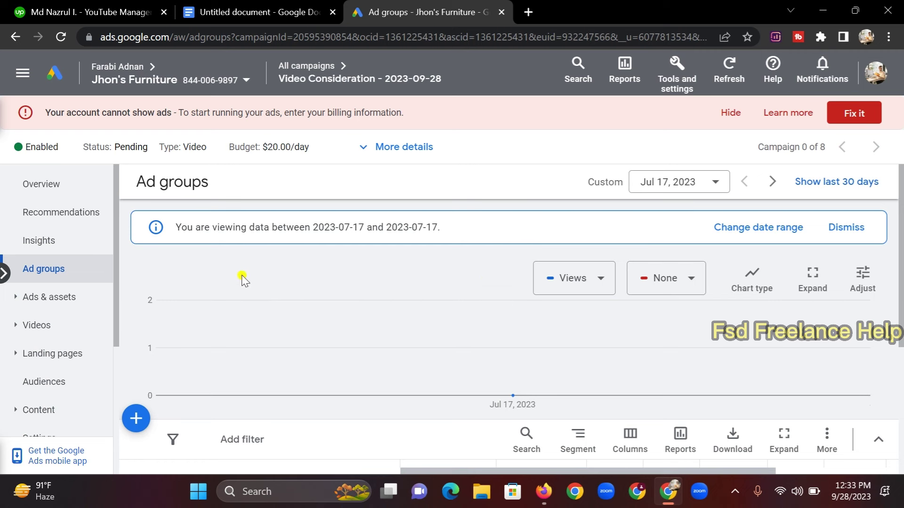
mouse_move(436, 337)
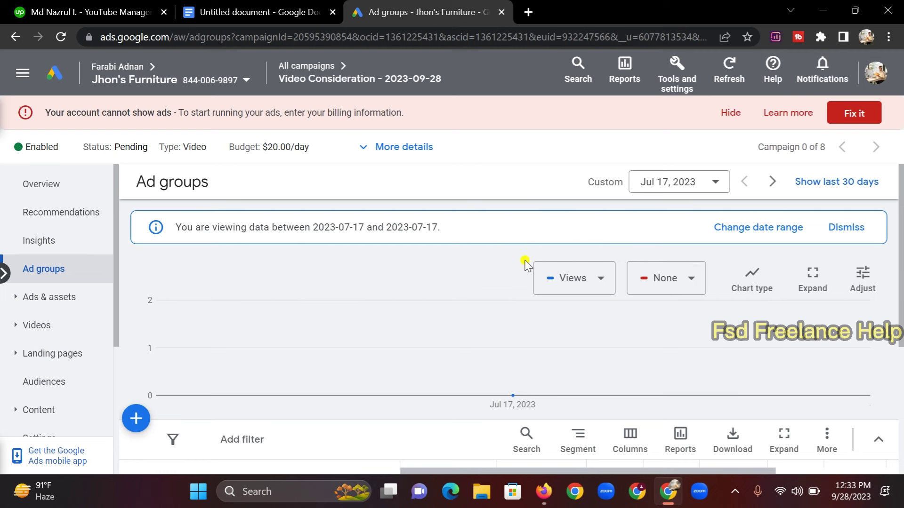